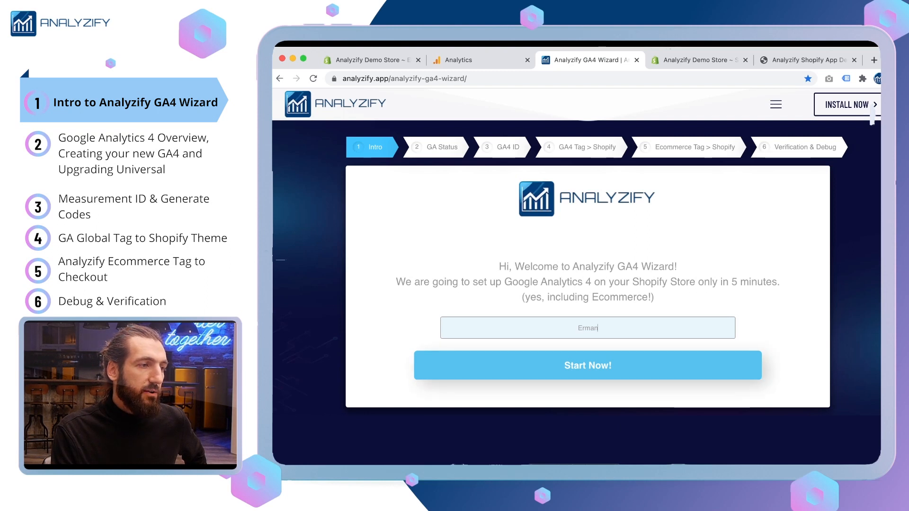
Start the GA4 wizard and proceed to the GA4 ID stage with the account status "I don't have an account yet."
{"action": "key", "text": "Return"}
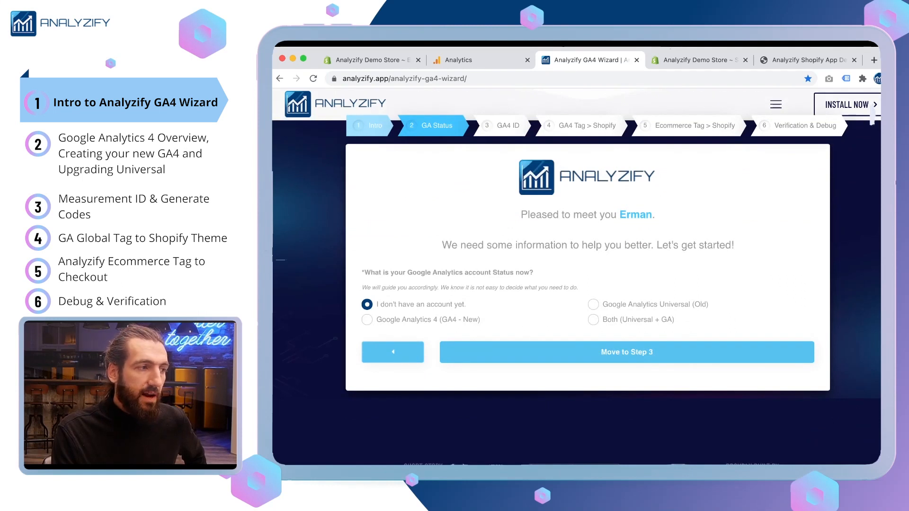
{"action": "left_click_drag", "start_coordinate": [403, 273], "coordinate": [535, 272]}
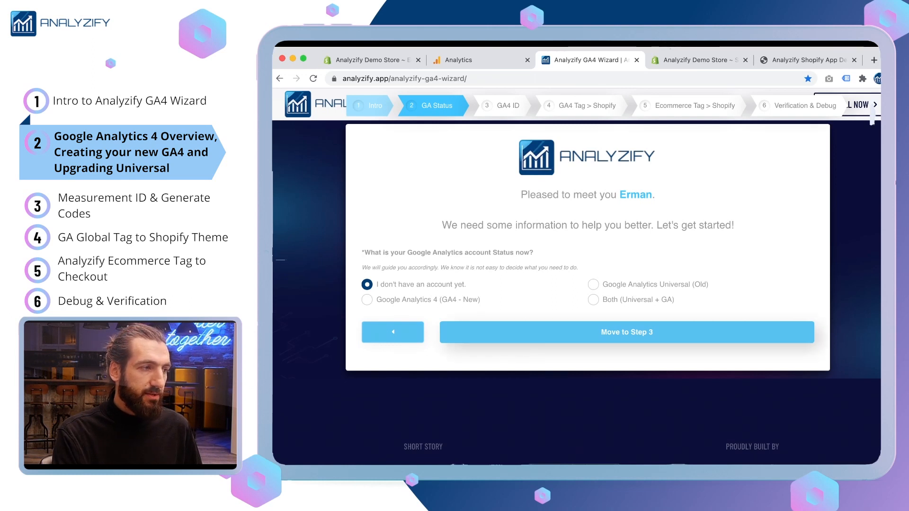
{"action": "left_click", "coordinate": [627, 333]}
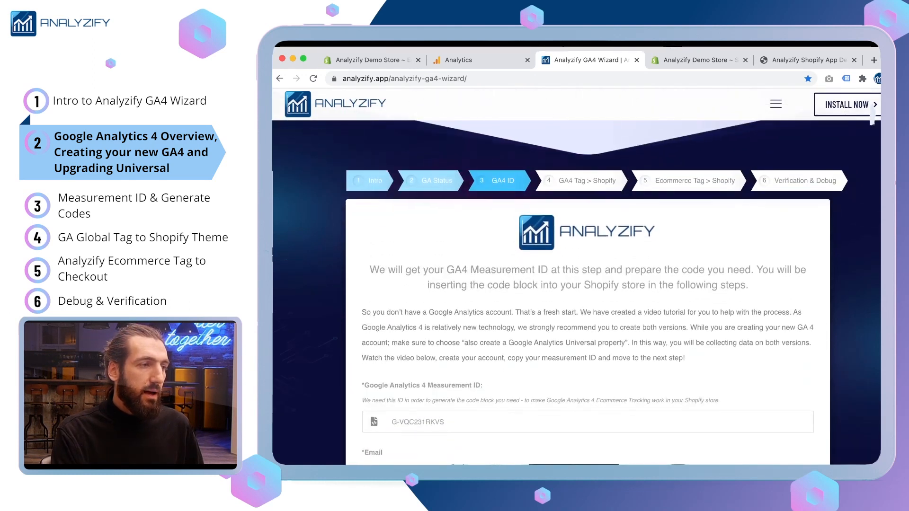
{"action": "scroll", "coordinate": [588, 315], "scroll_direction": "down", "scroll_amount": 1}
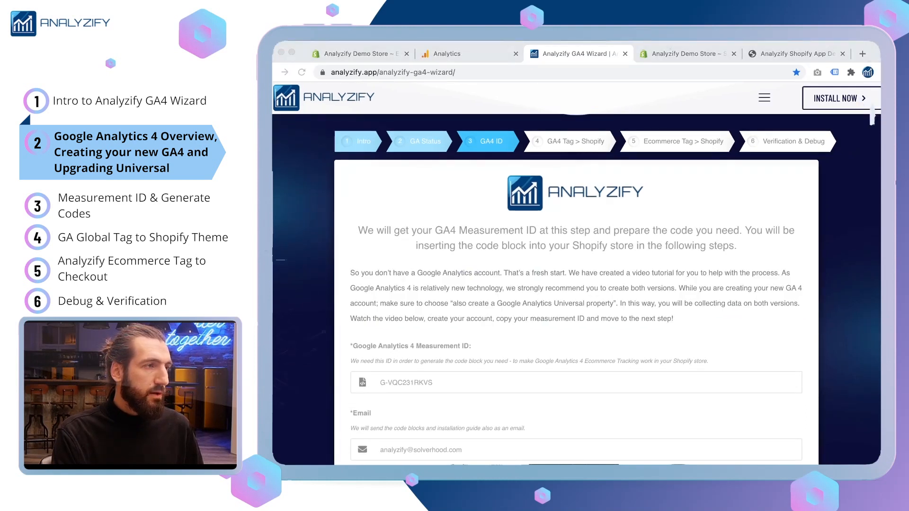
Switch to Google Analytics, start a new account named "Analyzify GA4 Wizard Demo Account" with the default data sharing settings, and continue to property setup
{"action": "left_click", "coordinate": [461, 54]}
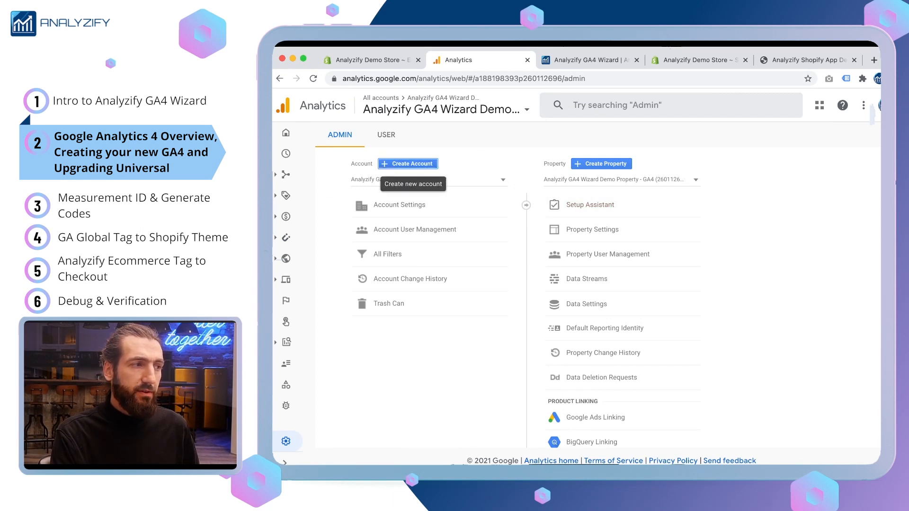
{"action": "left_click", "coordinate": [408, 164]}
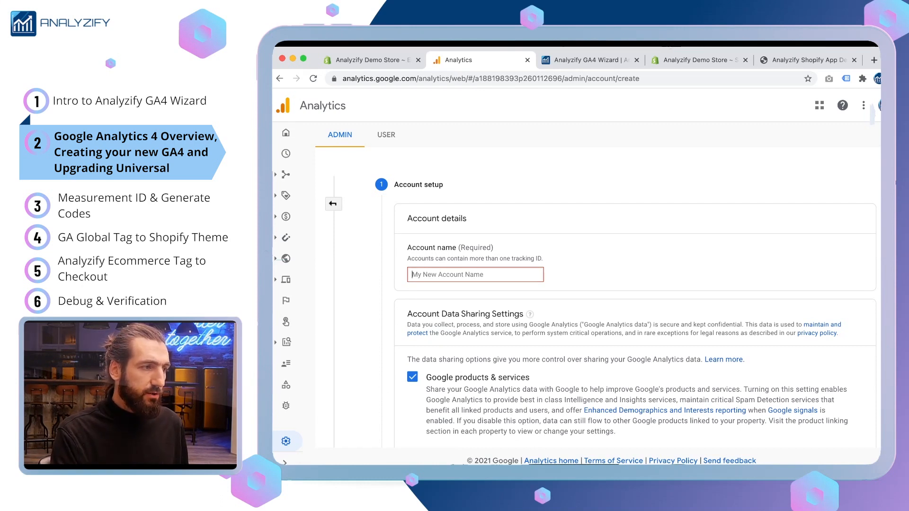
{"action": "type", "text": "Analyzify"}
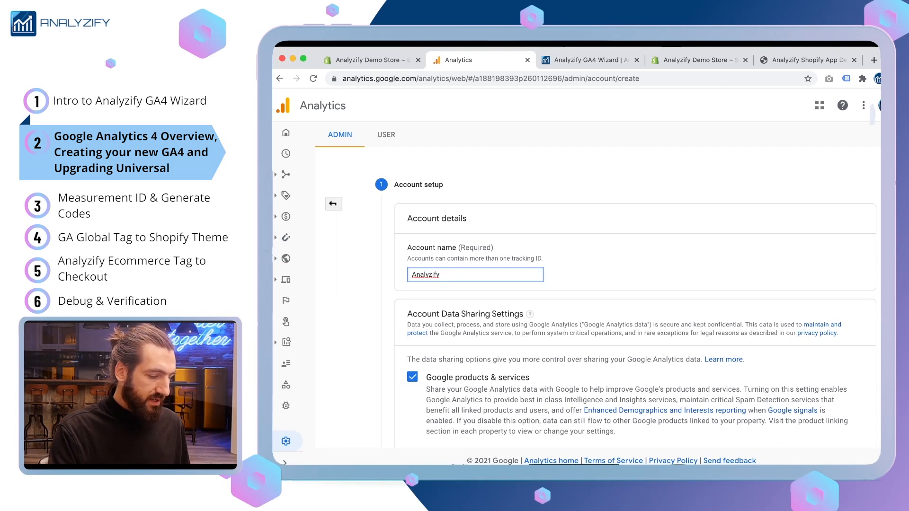
{"action": "type", "text": " GA4 De"}
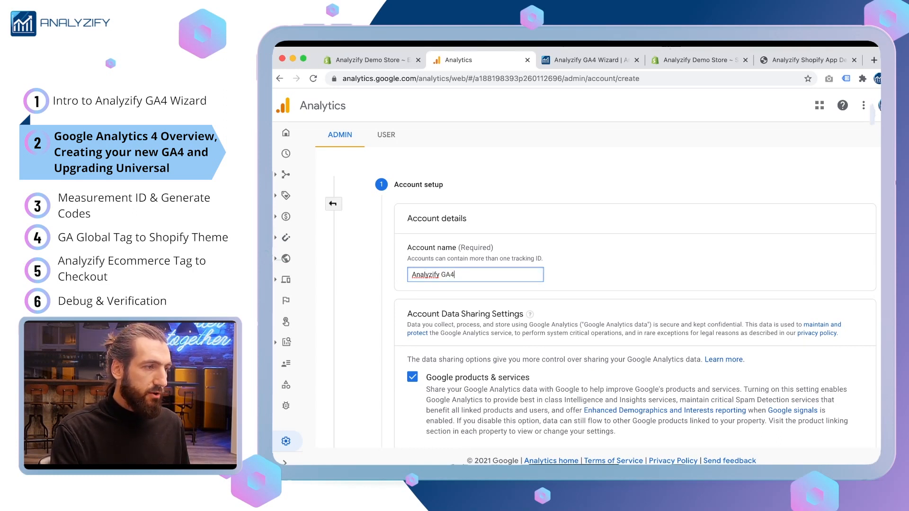
{"action": "key", "text": "BackSpace"}
{"action": "key", "text": "BackSpace"}
{"action": "type", "text": "W"}
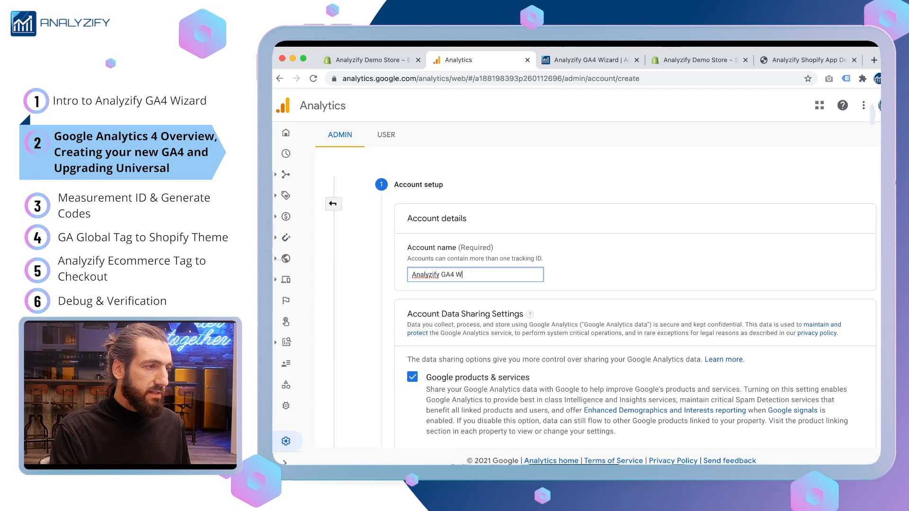
{"action": "type", "text": "izard Demo A"}
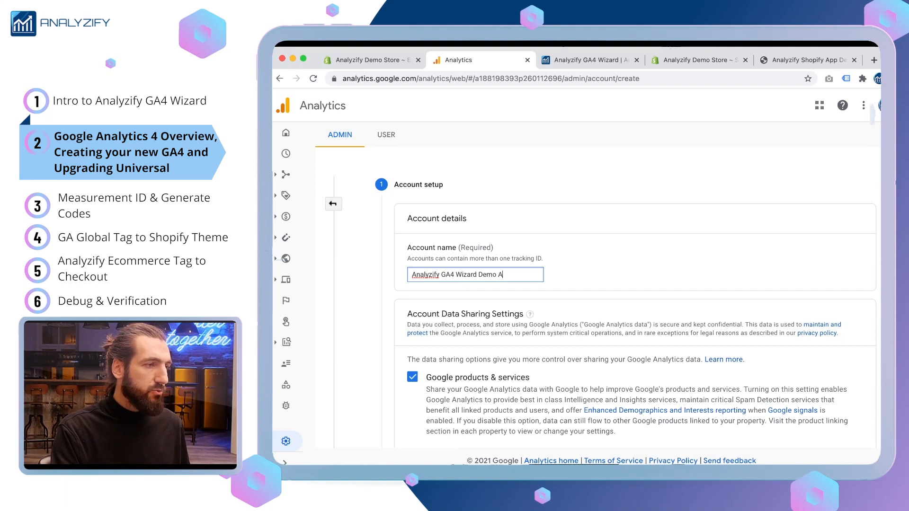
{"action": "type", "text": "ccount"}
{"action": "scroll", "coordinate": [625, 303], "scroll_direction": "down", "scroll_amount": 10}
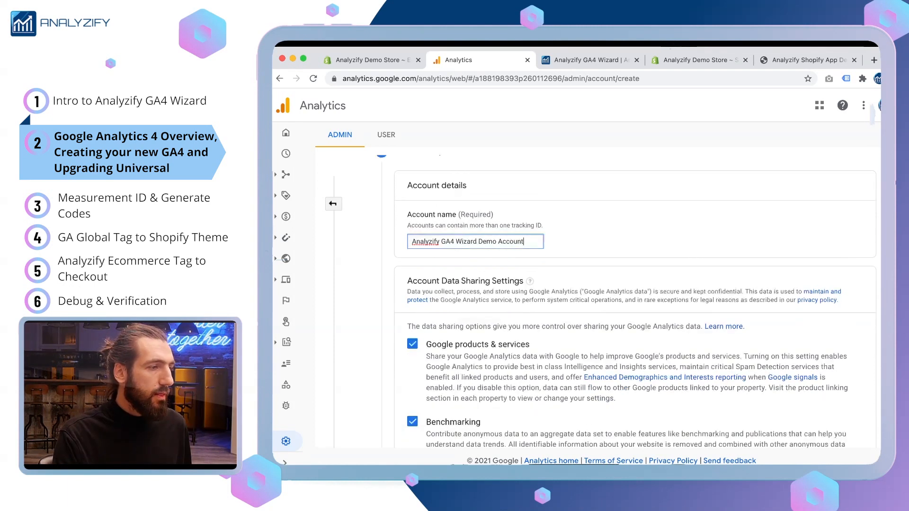
{"action": "left_click", "coordinate": [415, 373]}
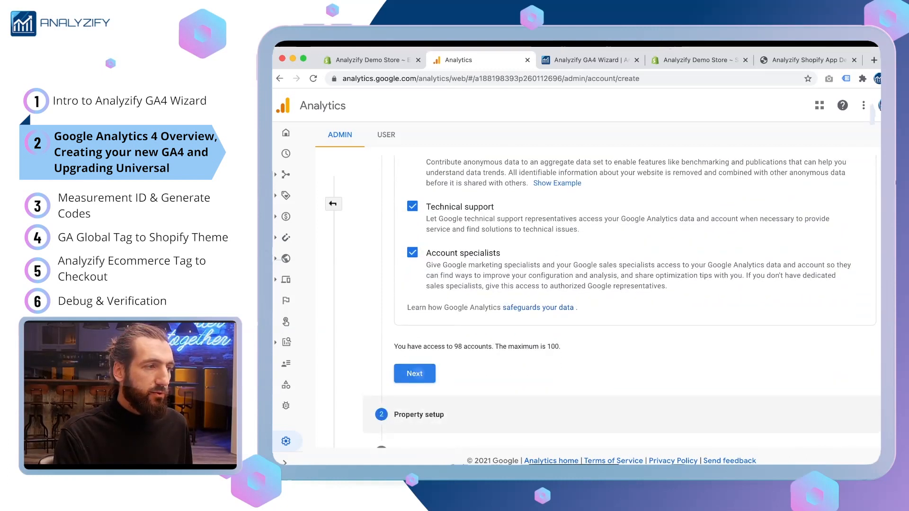
Name the new Google Analytics 4 property "Demo GA4 Property"
{"action": "left_click", "coordinate": [538, 225]}
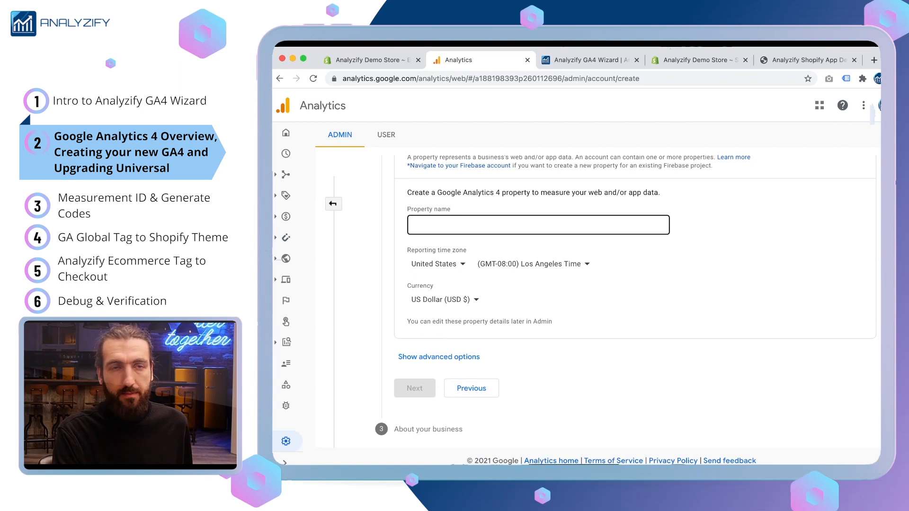
{"action": "left_click", "coordinate": [539, 225]}
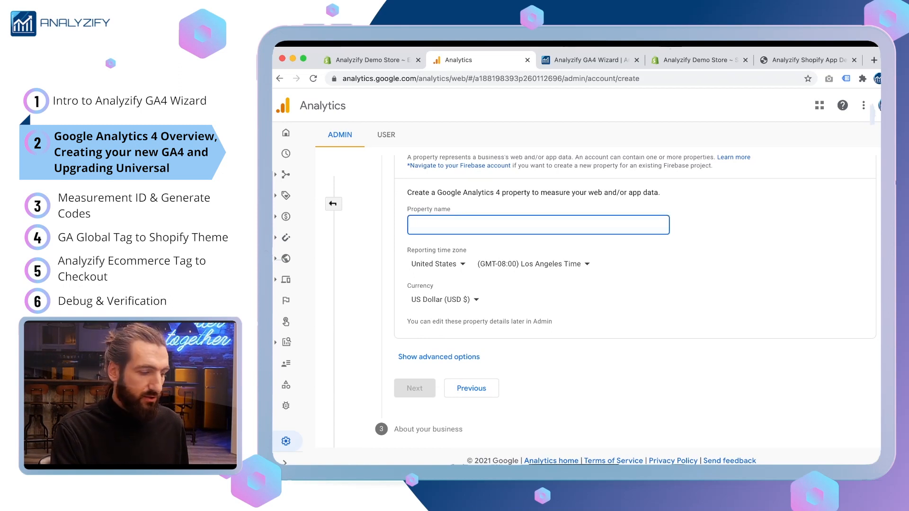
{"action": "type", "text": "Demo "}
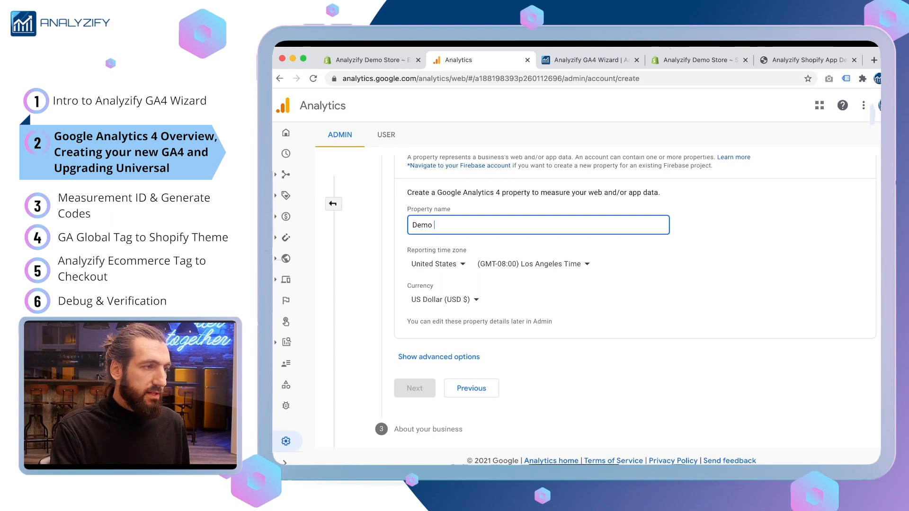
{"action": "type", "text": "Property"}
{"action": "key", "text": "BackSpace"}
{"action": "type", "text": "GA4"}
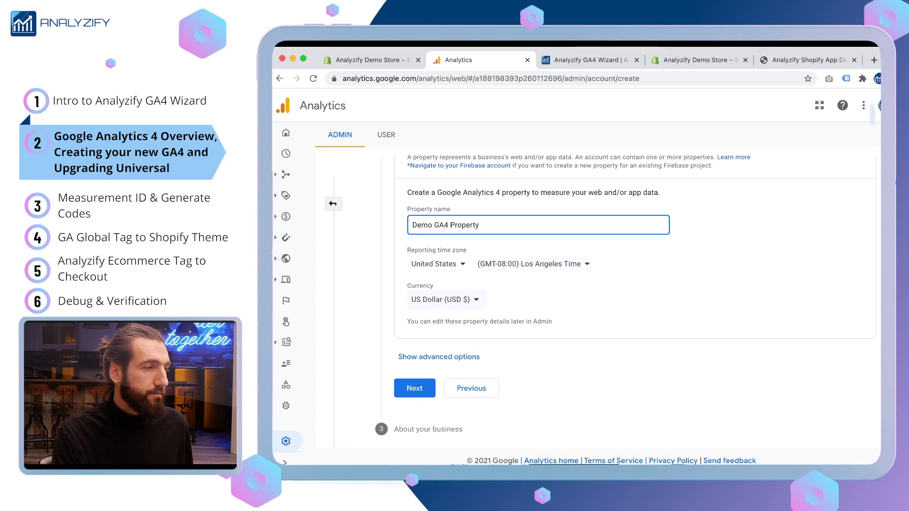
Set the new property's currency to Euro (EUR €)
{"action": "left_click", "coordinate": [445, 299]}
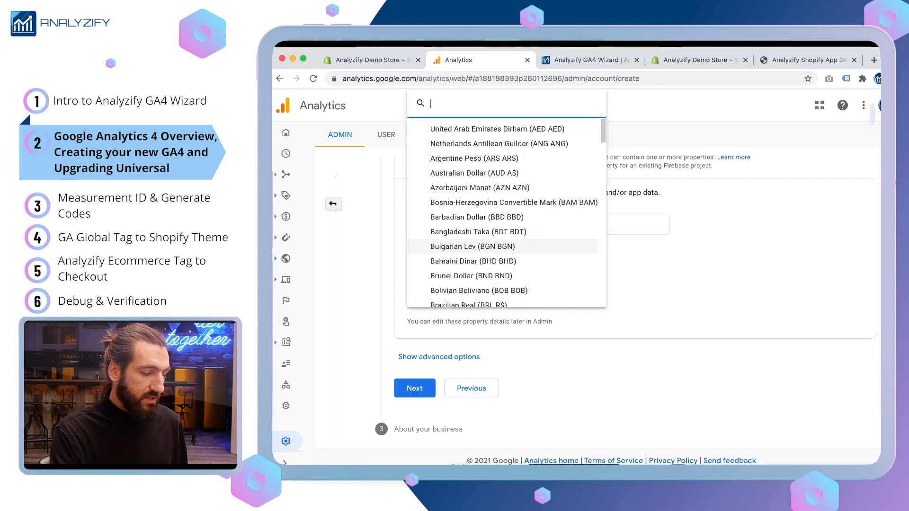
{"action": "type", "text": "euro"}
{"action": "key", "text": "Return"}
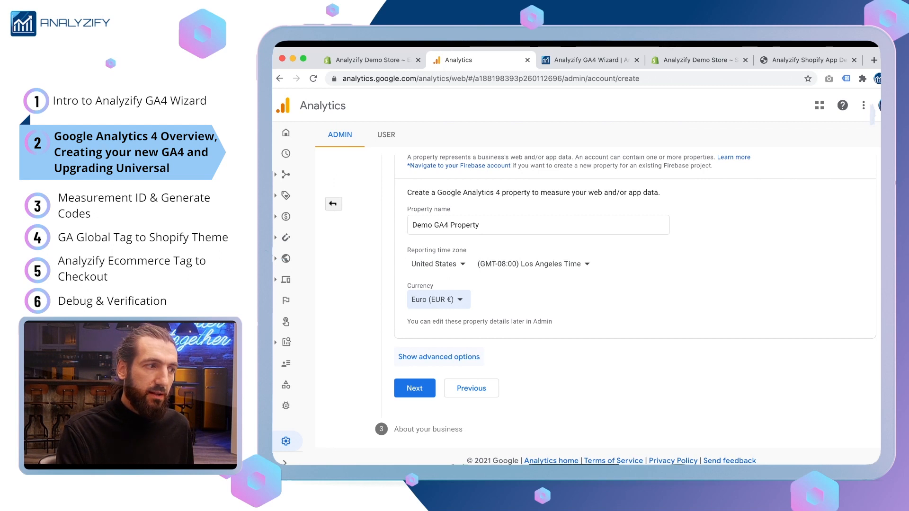
Enable the creation of a Universal Analytics property in the advanced options of the property setup
{"action": "left_click", "coordinate": [439, 358]}
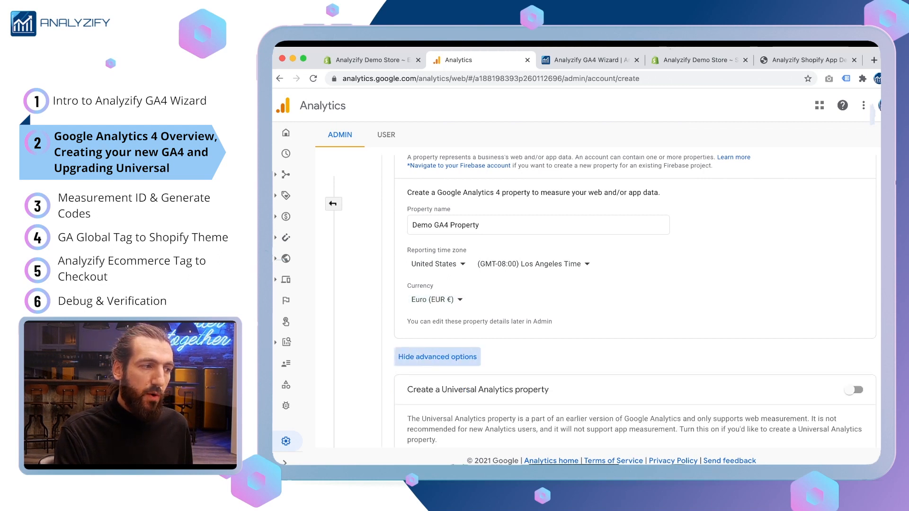
{"action": "scroll", "coordinate": [587, 284], "scroll_direction": "down", "scroll_amount": 2}
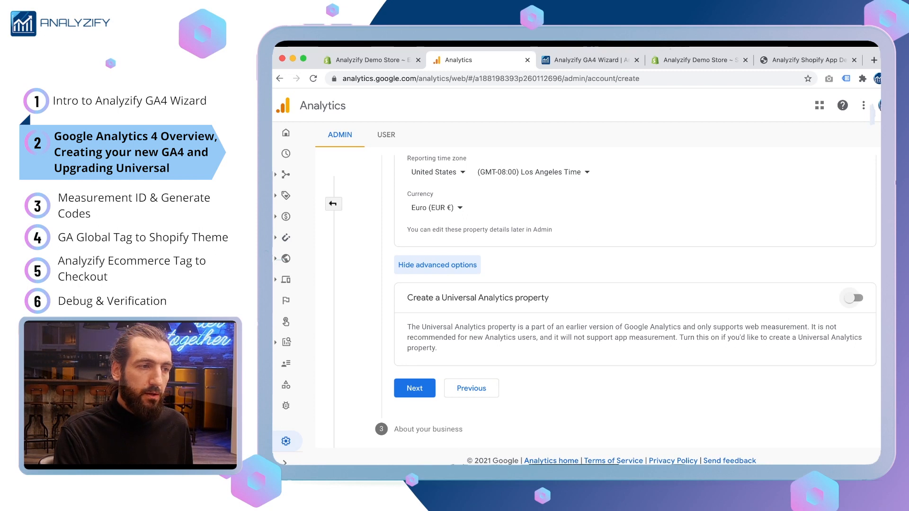
{"action": "left_click", "coordinate": [854, 298]}
{"action": "scroll", "coordinate": [634, 303], "scroll_direction": "down", "scroll_amount": 1}
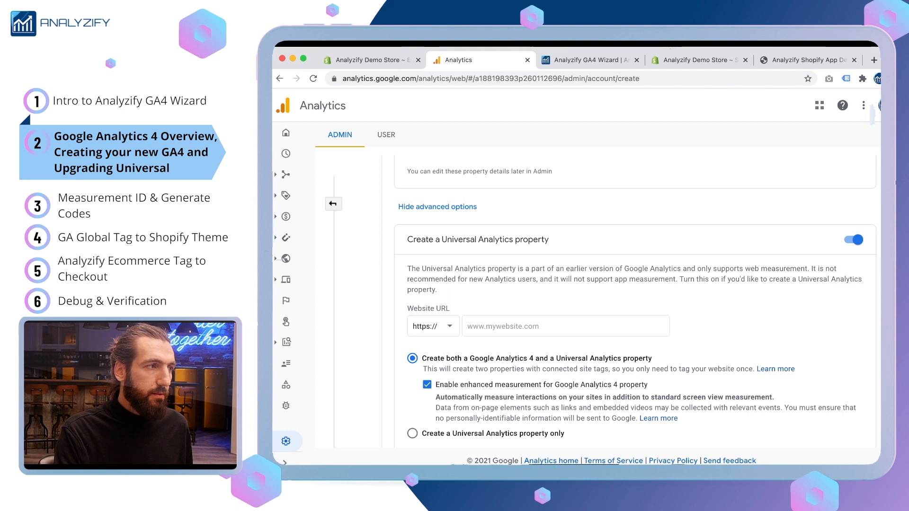
{"action": "type", "text": "https://solverhood.myshopify.com/"}
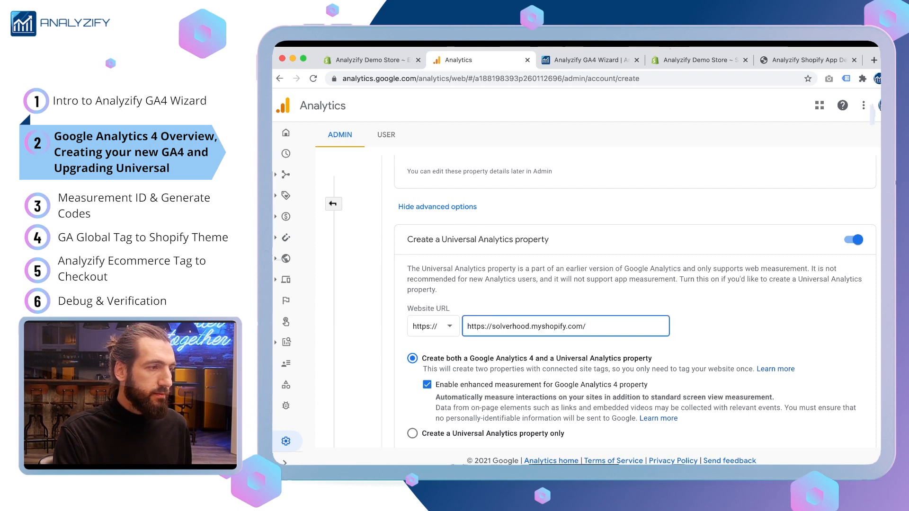
{"action": "left_click_drag", "start_coordinate": [492, 327], "coordinate": [456, 327]}
{"action": "key", "text": "BackSpace"}
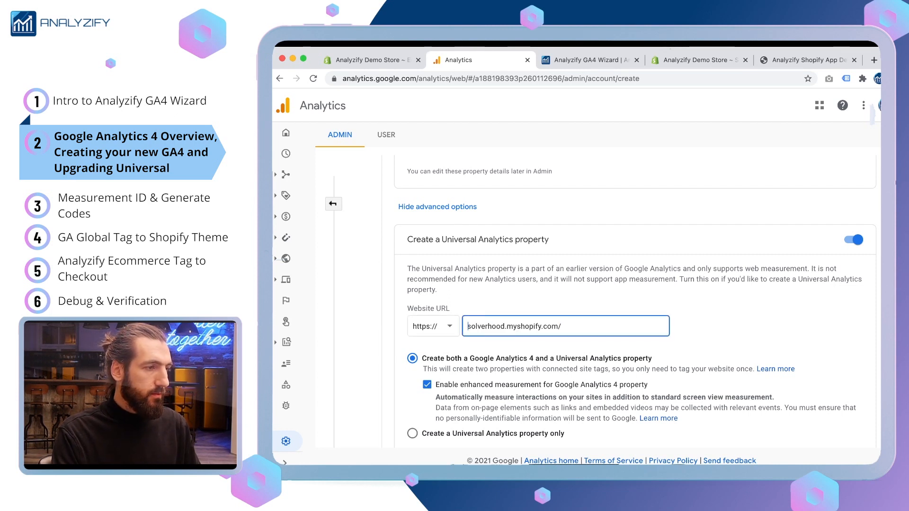
{"action": "key", "text": "End"}
{"action": "key", "text": "BackSpace"}
{"action": "scroll", "coordinate": [635, 303], "scroll_direction": "down", "scroll_amount": 2}
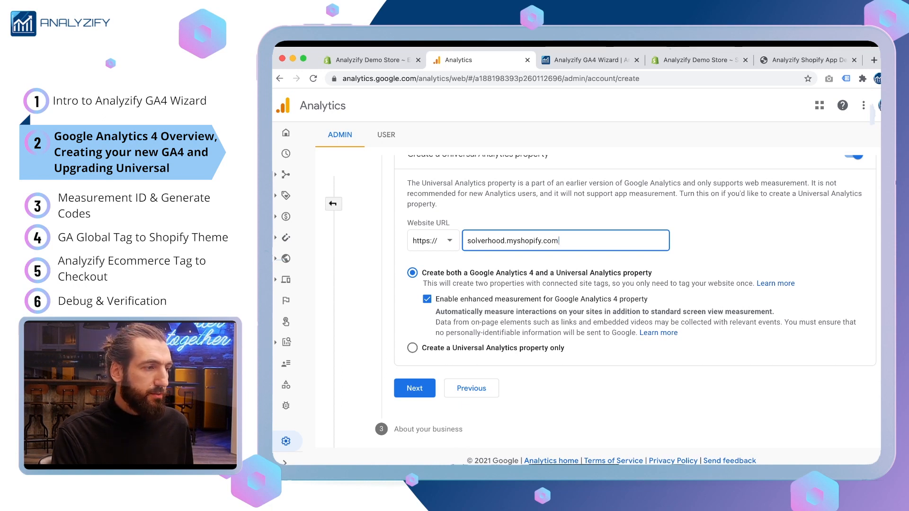
{"action": "left_click", "coordinate": [415, 389]}
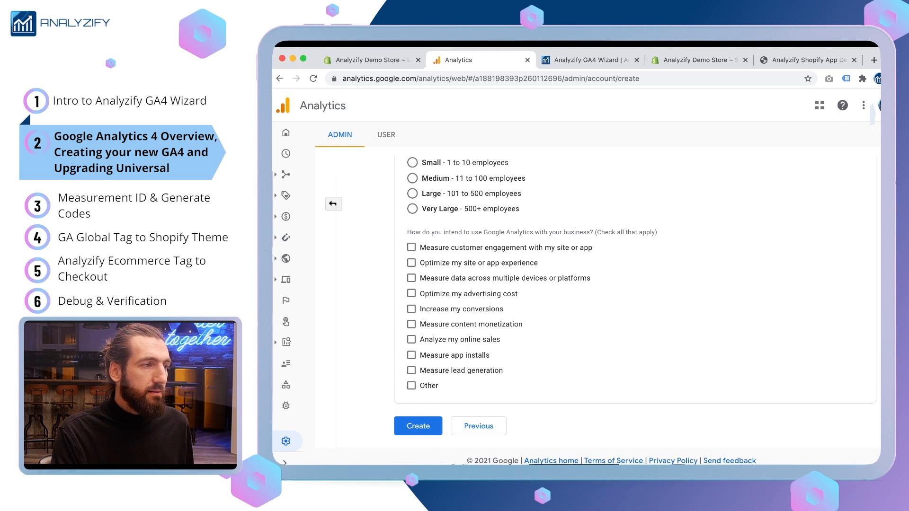
Set the business size to Small, choose "Optimize my site or app experience" as the intended use, and submit the account creation
{"action": "scroll", "coordinate": [597, 299], "scroll_direction": "up", "scroll_amount": 1}
{"action": "left_click", "coordinate": [413, 180]}
{"action": "left_click", "coordinate": [412, 280]}
{"action": "scroll", "coordinate": [636, 301], "scroll_direction": "up", "scroll_amount": 3}
{"action": "scroll", "coordinate": [635, 302], "scroll_direction": "down", "scroll_amount": 3}
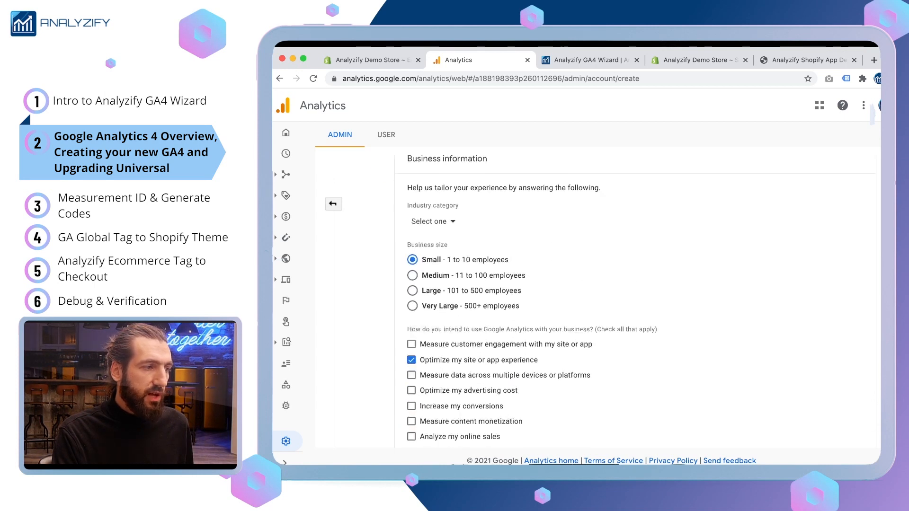
{"action": "left_click", "coordinate": [418, 426]}
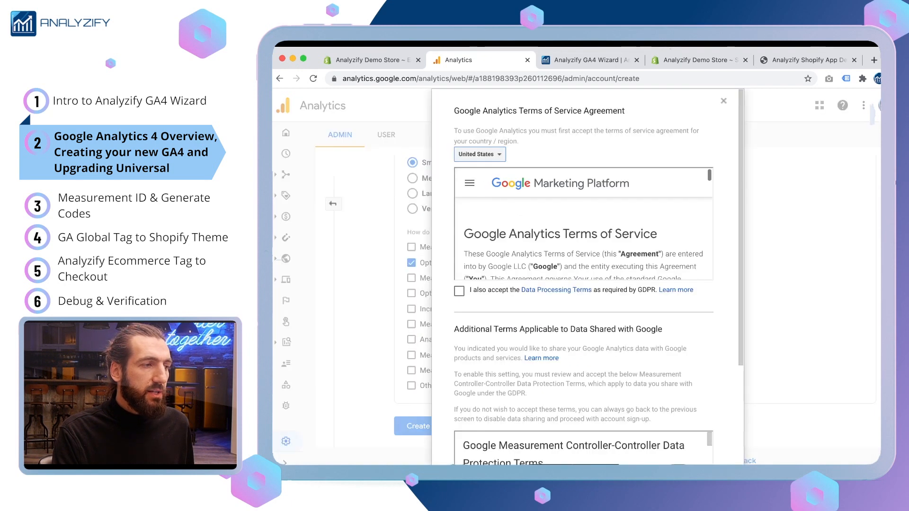
Accept the Data Processing Terms, the Measurement Controller-Controller Data Protection Terms and the Google Analytics Terms of Service Agreement
{"action": "left_click", "coordinate": [459, 291]}
{"action": "scroll", "coordinate": [585, 284], "scroll_direction": "down", "scroll_amount": 3}
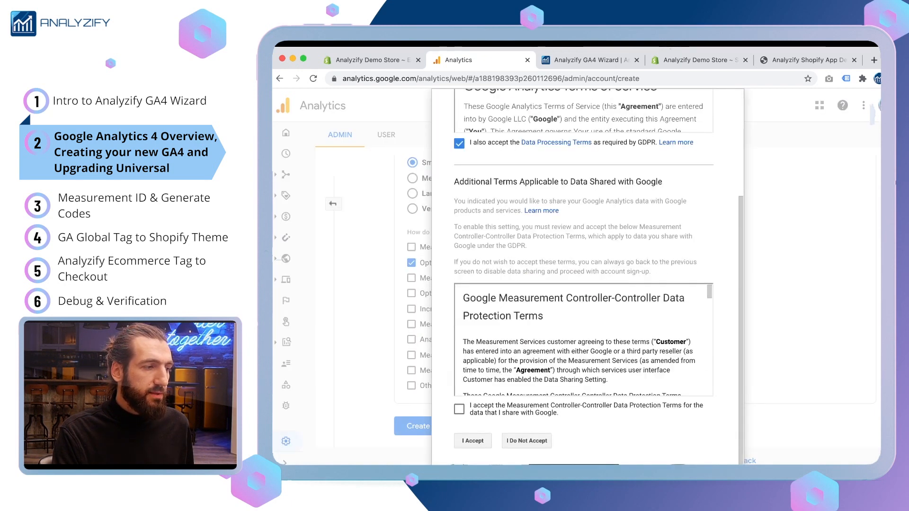
{"action": "left_click", "coordinate": [459, 410]}
{"action": "left_click", "coordinate": [472, 441]}
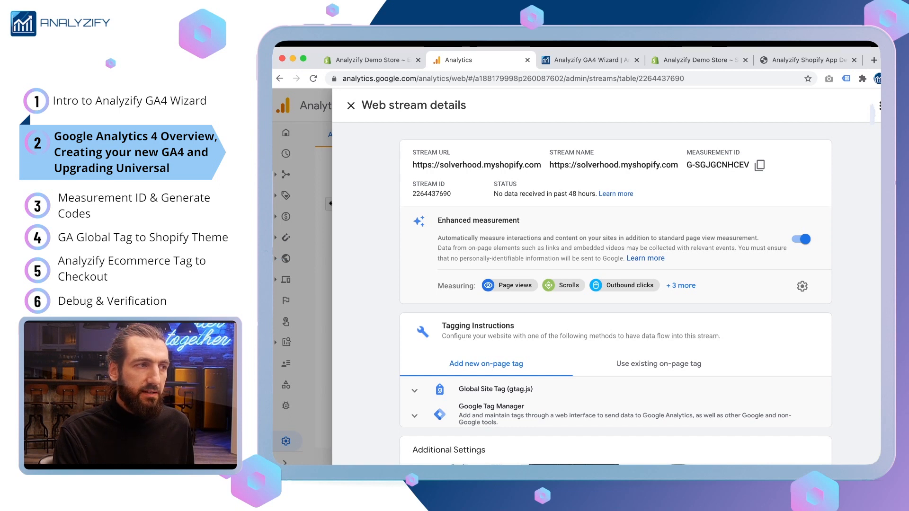
Return to the Analyzify GA4 Wizard and replace the Google Analytics 4 Measurement ID with the one from the new web stream
{"action": "left_click", "coordinate": [590, 60]}
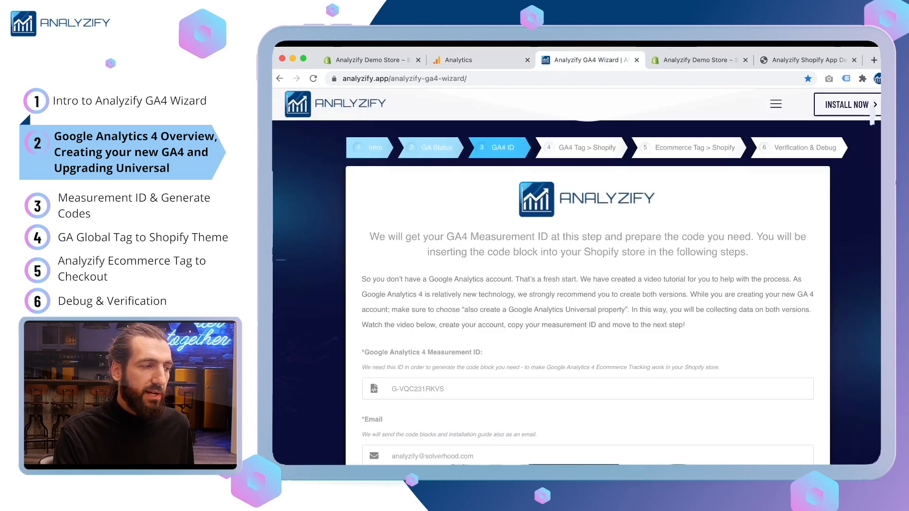
{"action": "scroll", "coordinate": [588, 303], "scroll_direction": "down", "scroll_amount": 1}
{"action": "left_click", "coordinate": [455, 356]}
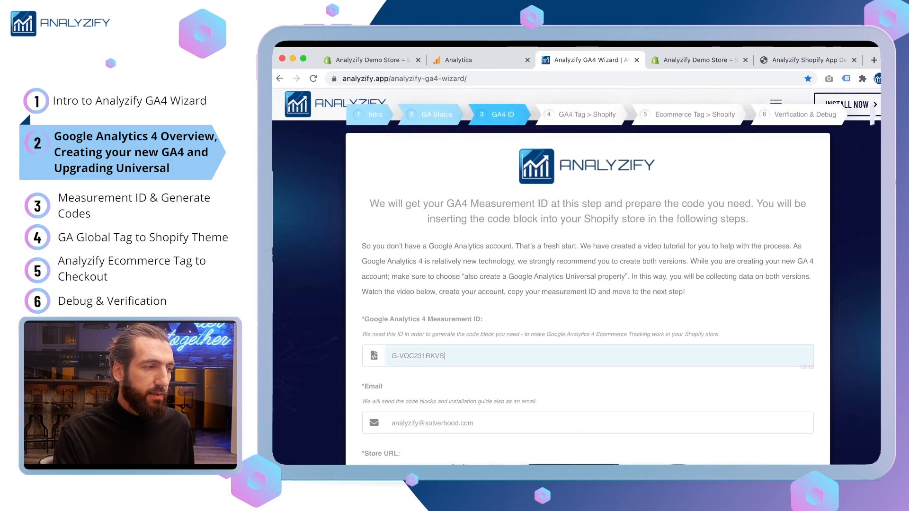
{"action": "double_click", "coordinate": [441, 356]}
{"action": "left_click", "coordinate": [442, 356]}
{"action": "double_click", "coordinate": [442, 356]}
{"action": "key", "text": "BackSpace"}
{"action": "type", "text": "G-SGJGCNHCEV"}
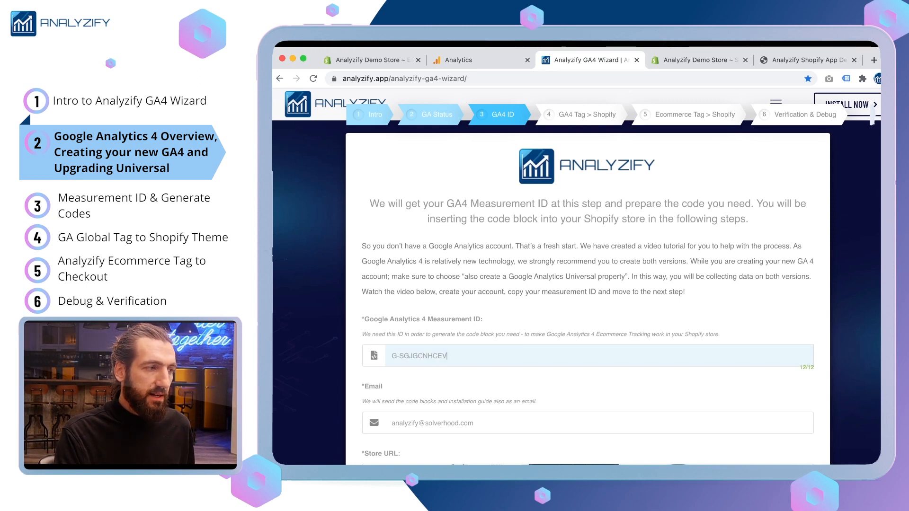
Check the email and store URL on the GA4 ID form and give the communication confirmation
{"action": "scroll", "coordinate": [588, 285], "scroll_direction": "down", "scroll_amount": 1}
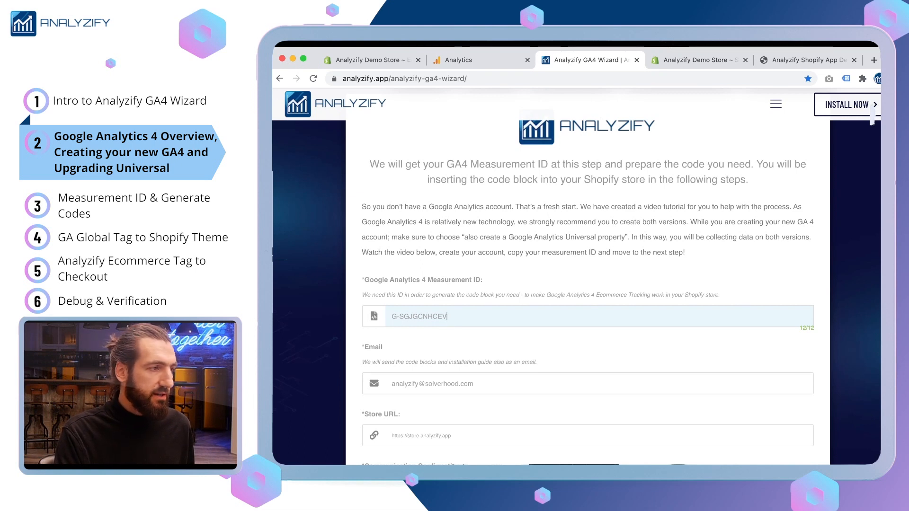
{"action": "scroll", "coordinate": [588, 284], "scroll_direction": "down", "scroll_amount": 1}
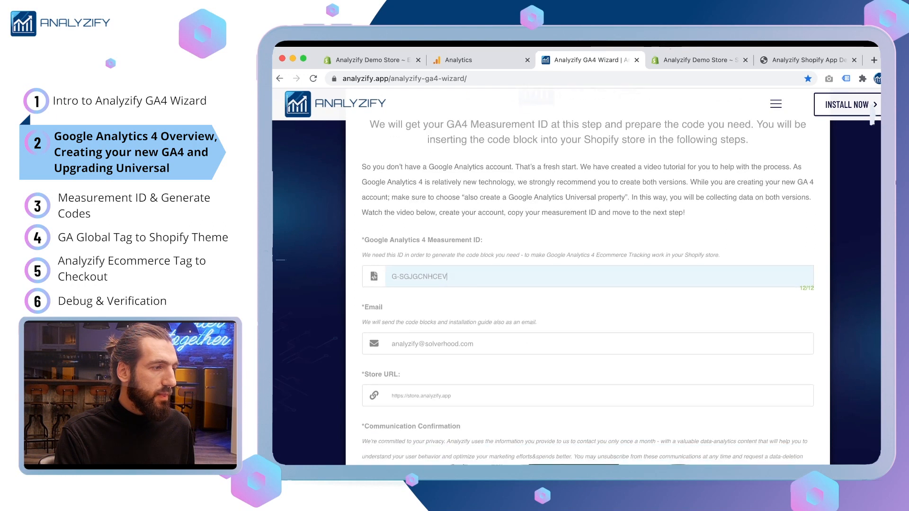
{"action": "scroll", "coordinate": [588, 284], "scroll_direction": "down", "scroll_amount": 1}
{"action": "left_click", "coordinate": [588, 304]}
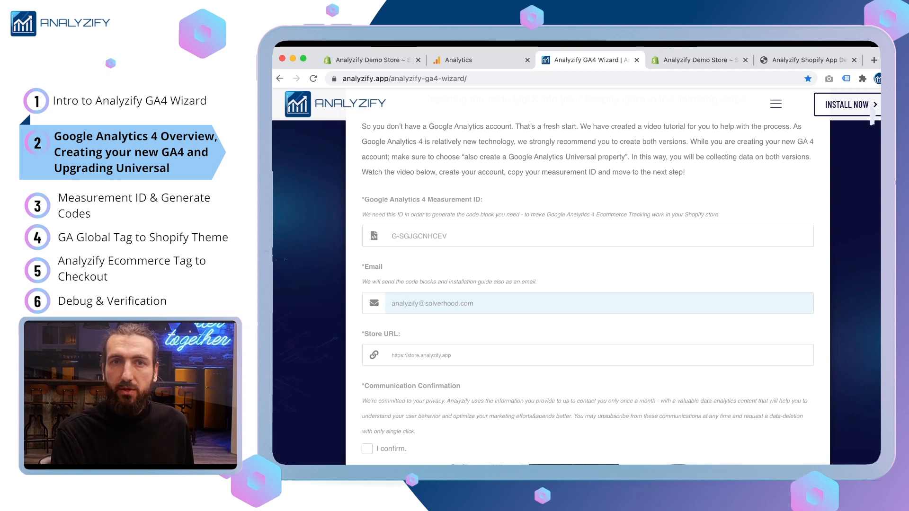
{"action": "scroll", "coordinate": [588, 284], "scroll_direction": "down", "scroll_amount": 2}
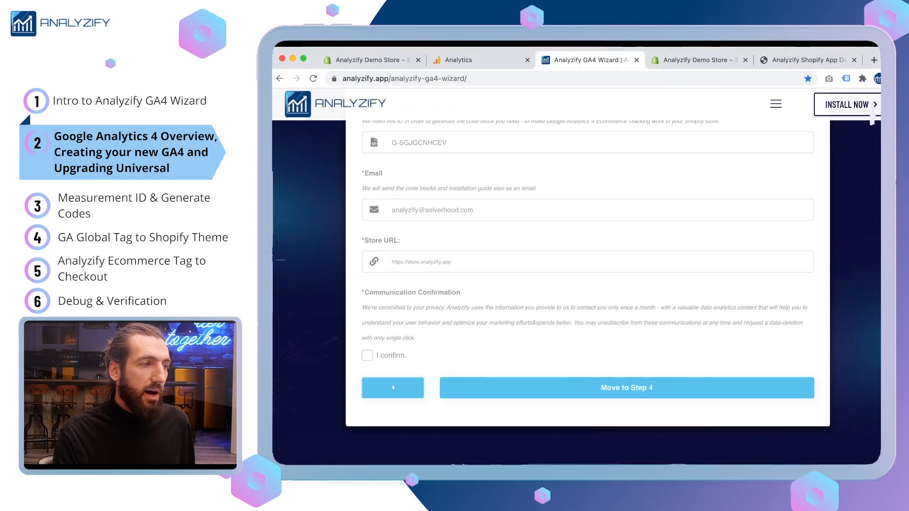
{"action": "left_click", "coordinate": [367, 355]}
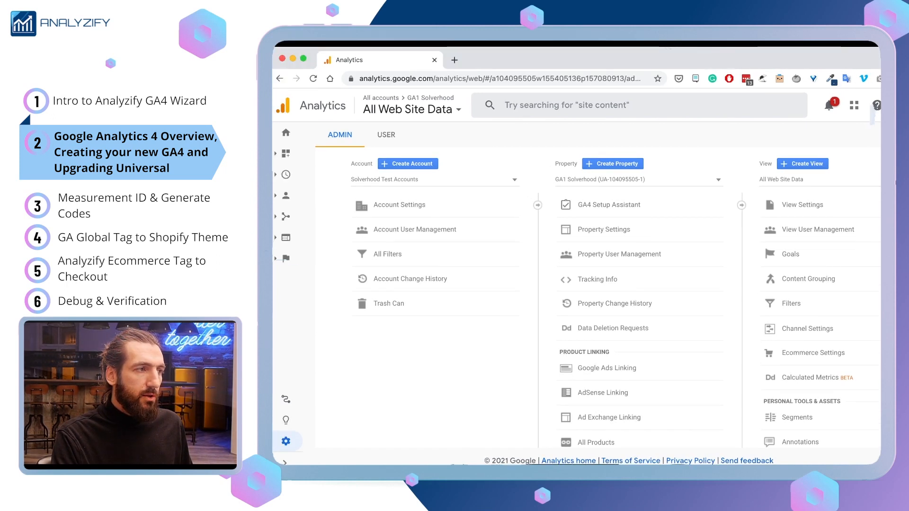
{"action": "left_click", "coordinate": [412, 106]}
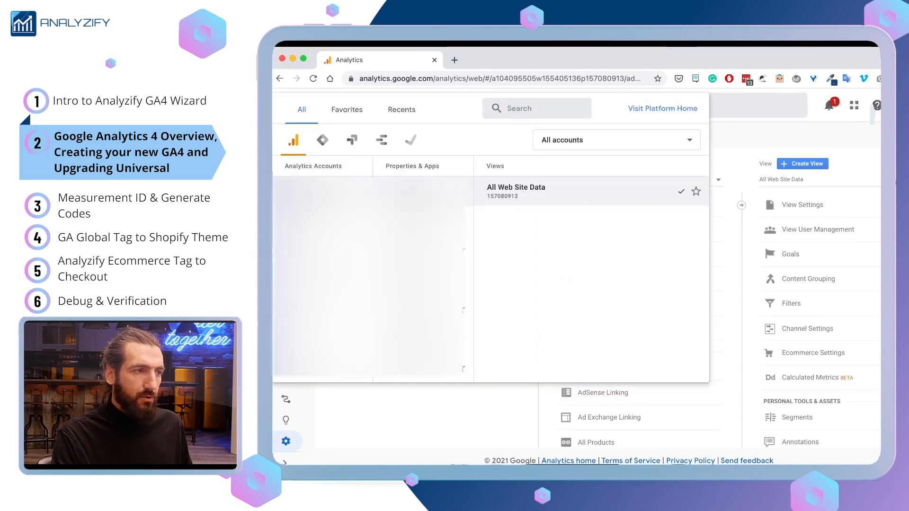
{"action": "key", "text": "Escape"}
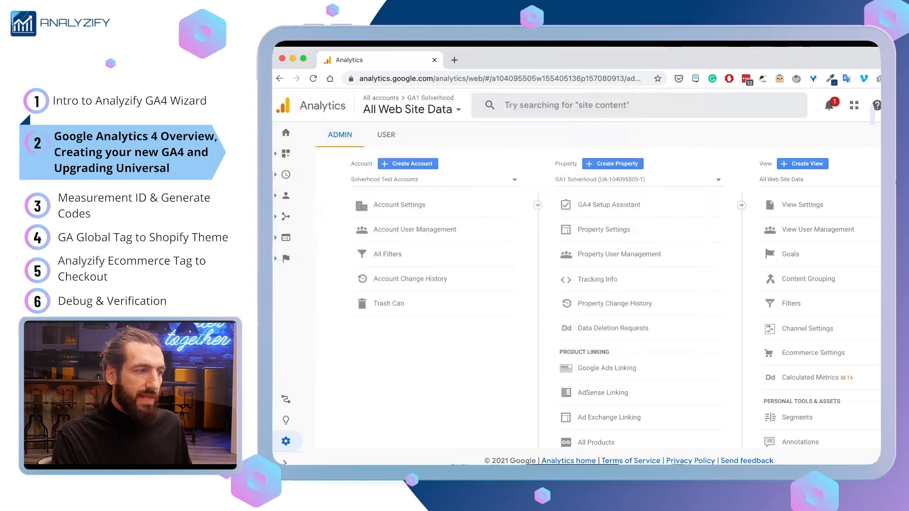
{"action": "left_click", "coordinate": [285, 463]}
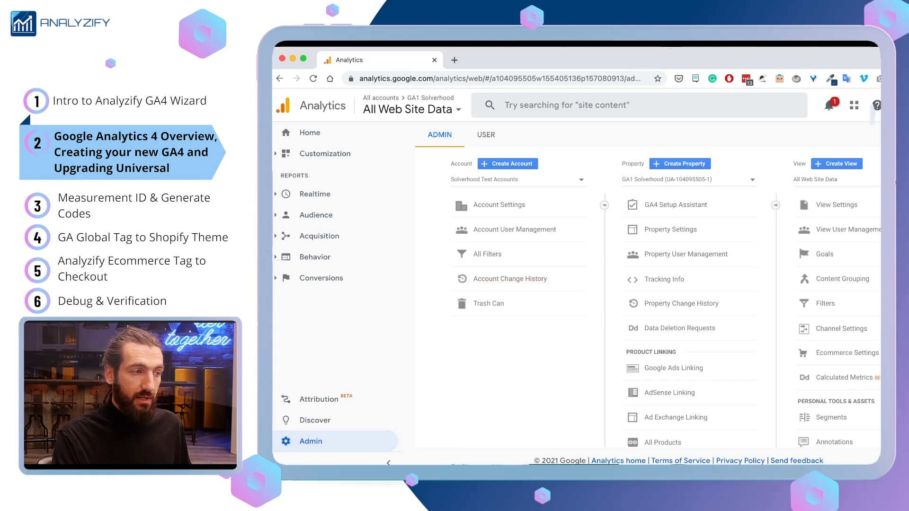
{"action": "left_click", "coordinate": [388, 463]}
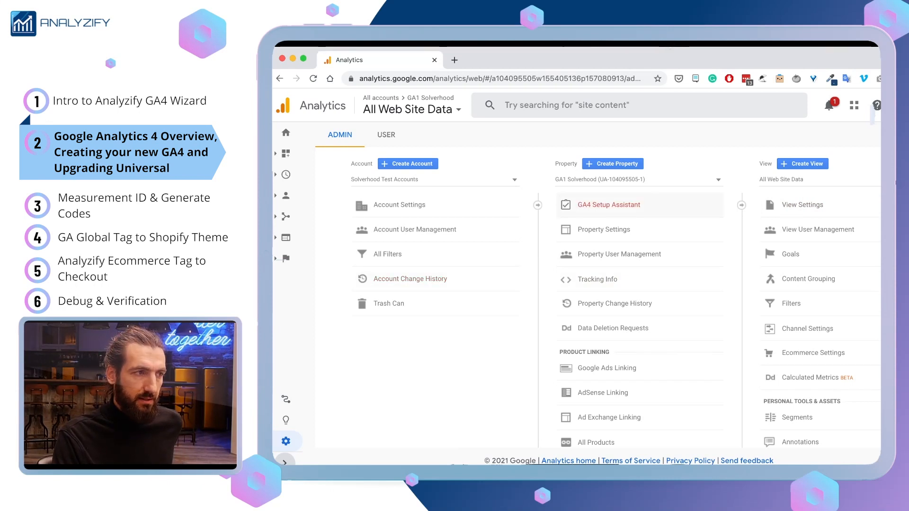
Create a new Google Analytics 4 property from the GA1 Solverhood Universal Analytics property using the GA4 Setup Assistant
{"action": "left_click", "coordinate": [609, 205]}
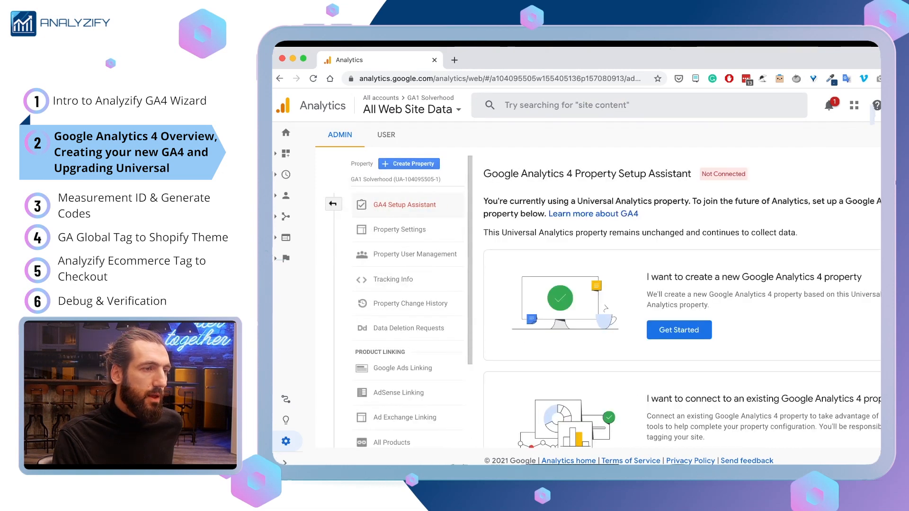
{"action": "left_click_drag", "start_coordinate": [647, 277], "coordinate": [862, 278]}
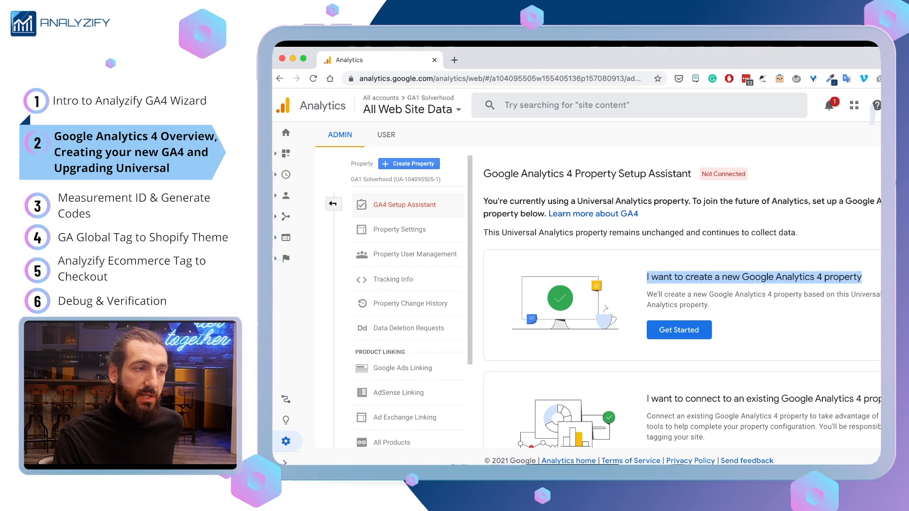
{"action": "scroll", "coordinate": [608, 247], "scroll_direction": "down", "scroll_amount": 3}
{"action": "left_click", "coordinate": [679, 266]}
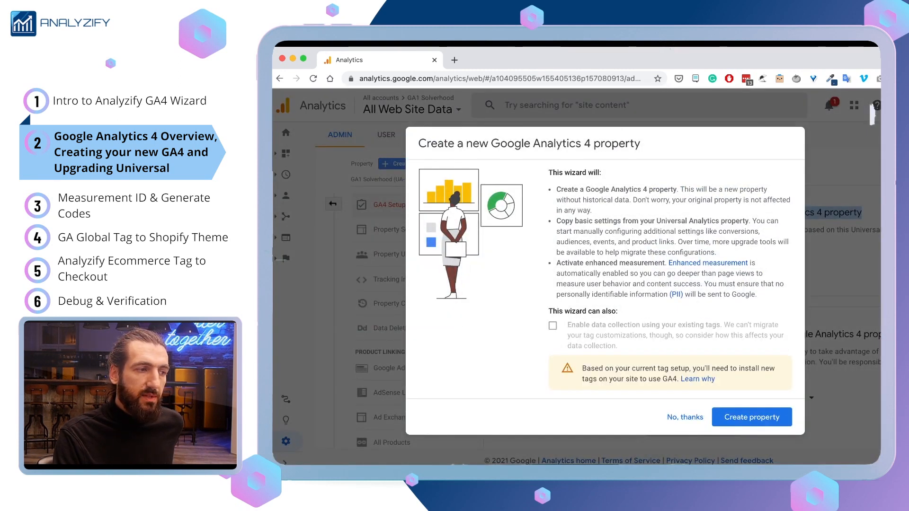
{"action": "left_click_drag", "start_coordinate": [582, 368], "coordinate": [680, 379]}
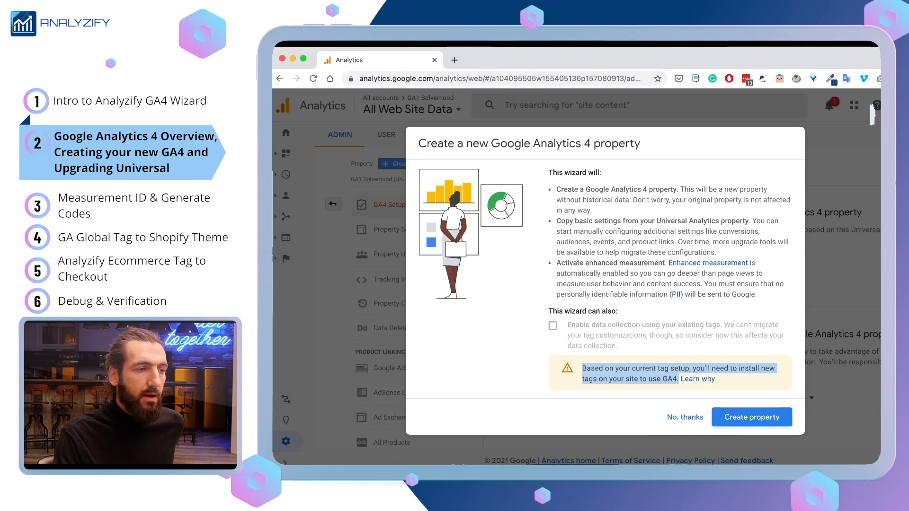
{"action": "left_click", "coordinate": [752, 417]}
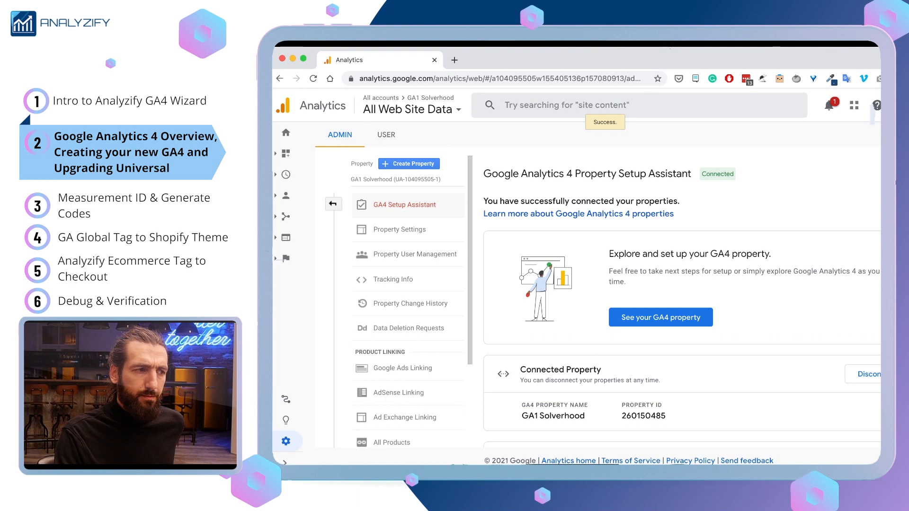
Go to the connected GA4 property and open its GA1 Solverhood web data stream
{"action": "scroll", "coordinate": [681, 294], "scroll_direction": "down", "scroll_amount": 2}
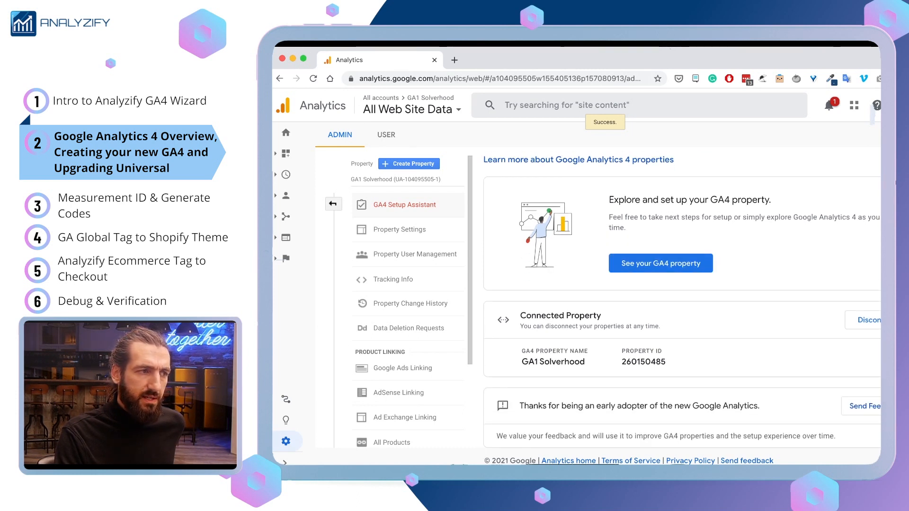
{"action": "left_click", "coordinate": [660, 264]}
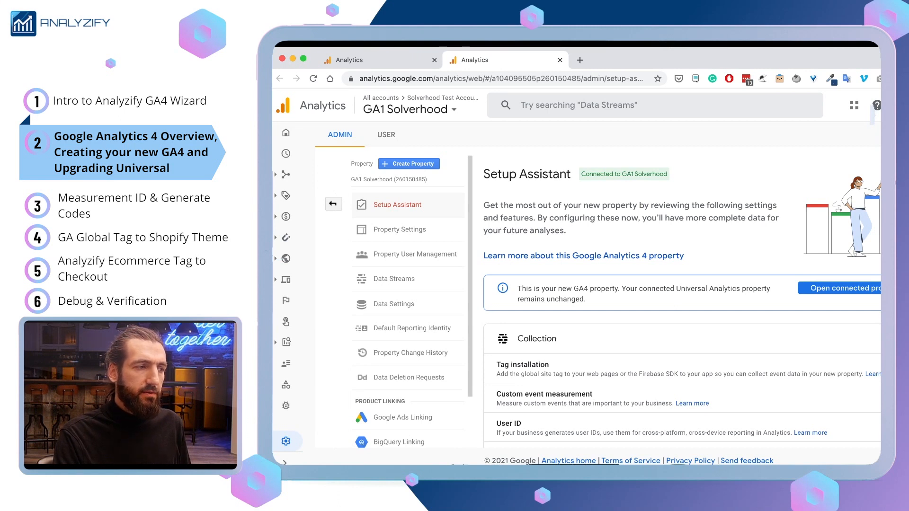
{"action": "left_click", "coordinate": [394, 279]}
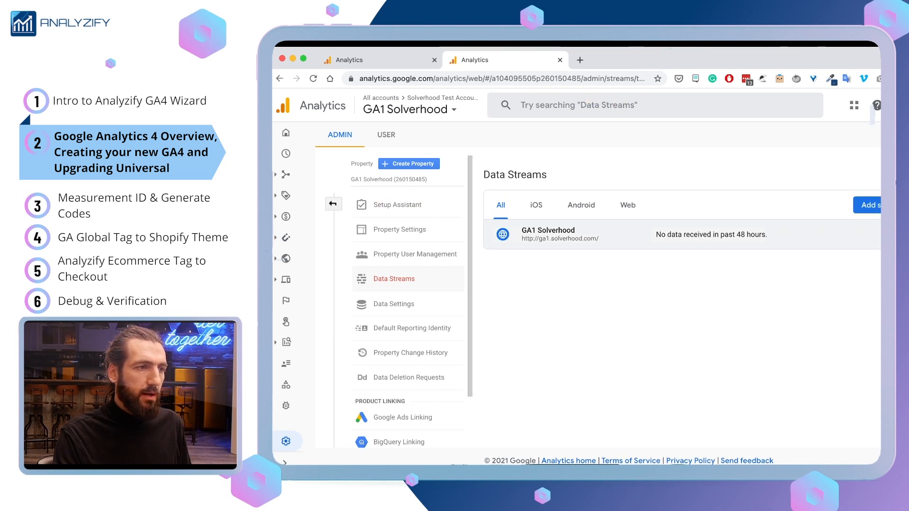
{"action": "left_click", "coordinate": [560, 235]}
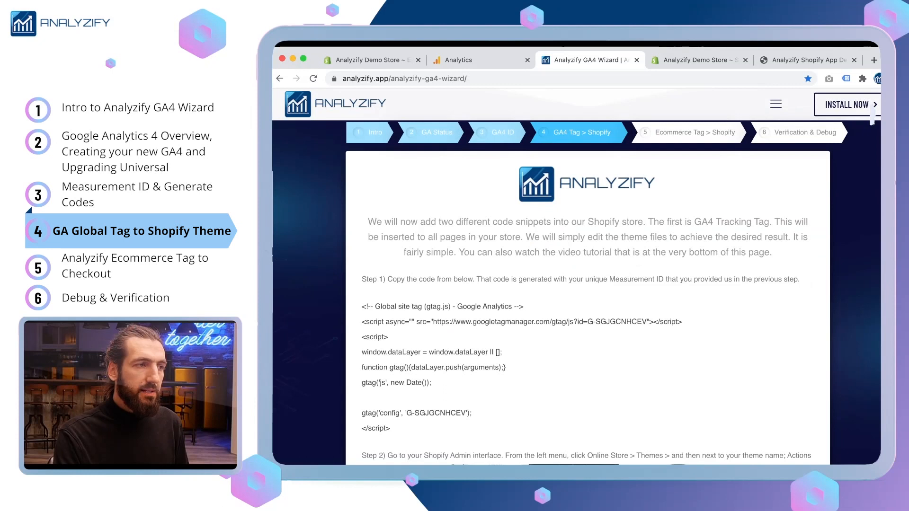
Copy the complete Global site tag (gtag.js) code block, from the opening comment to the final closing script tag
{"action": "scroll", "coordinate": [588, 294], "scroll_direction": "down", "scroll_amount": 2}
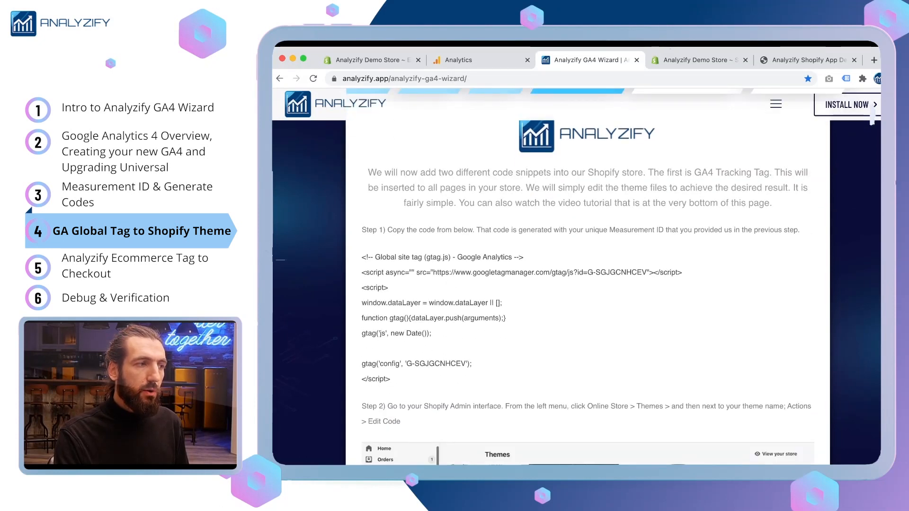
{"action": "left_click_drag", "start_coordinate": [362, 257], "coordinate": [391, 378]}
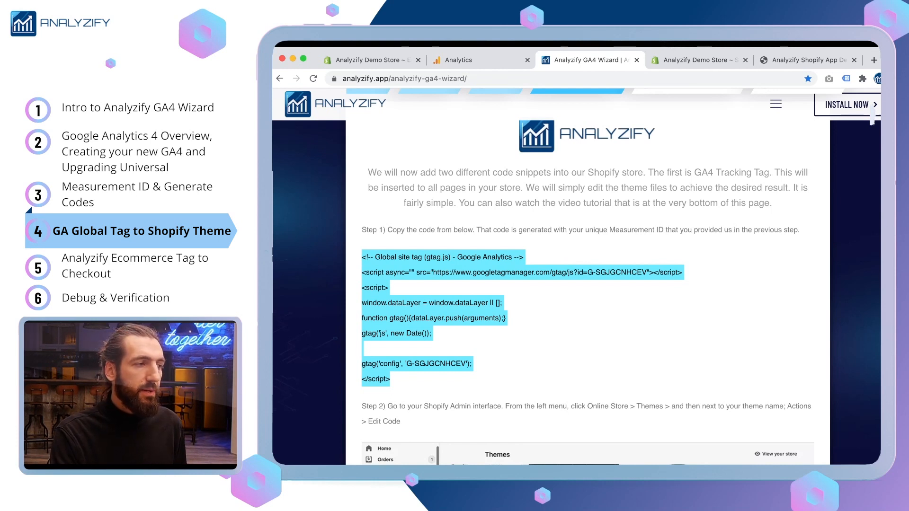
{"action": "left_click", "coordinate": [588, 334]}
{"action": "scroll", "coordinate": [587, 284], "scroll_direction": "down", "scroll_amount": 1}
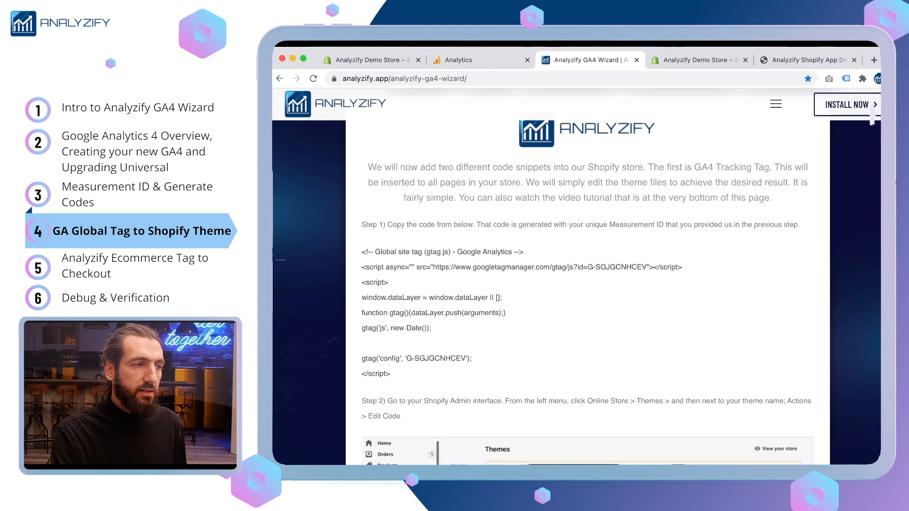
{"action": "left_click_drag", "start_coordinate": [588, 255], "coordinate": [647, 256]}
{"action": "left_click_drag", "start_coordinate": [406, 346], "coordinate": [466, 347]}
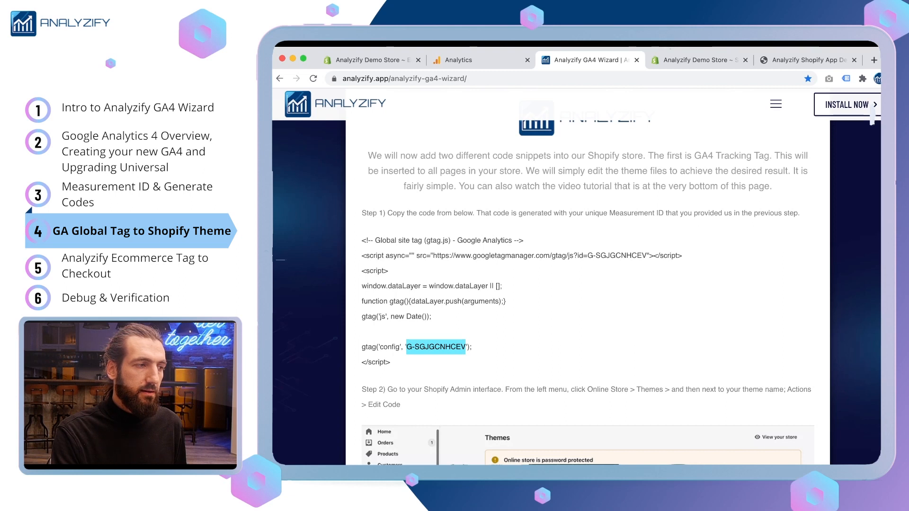
{"action": "left_click", "coordinate": [392, 362]}
{"action": "left_click_drag", "start_coordinate": [391, 363], "coordinate": [362, 240]}
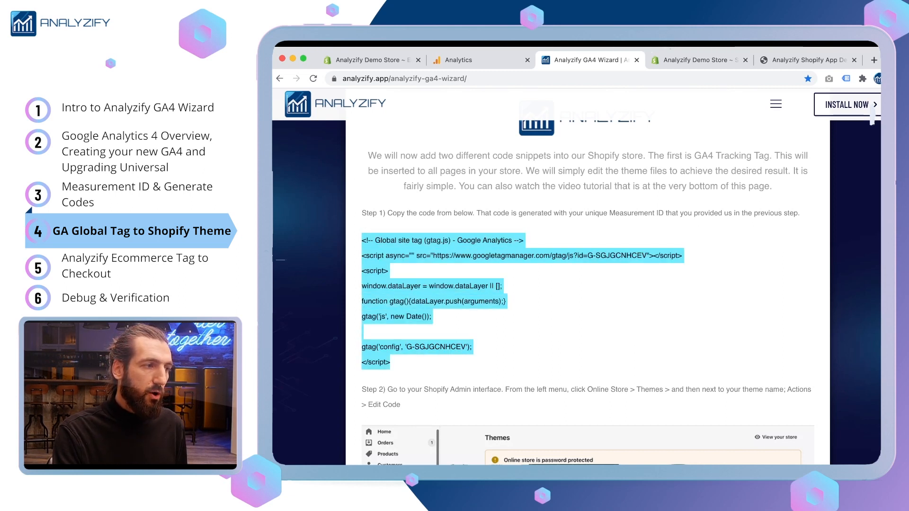
Read the wizard's theme instructions, switch to the Shopify admin and open the live Minimal theme's code for editing
{"action": "scroll", "coordinate": [587, 284], "scroll_direction": "down", "scroll_amount": 1}
{"action": "scroll", "coordinate": [587, 285], "scroll_direction": "down", "scroll_amount": 4}
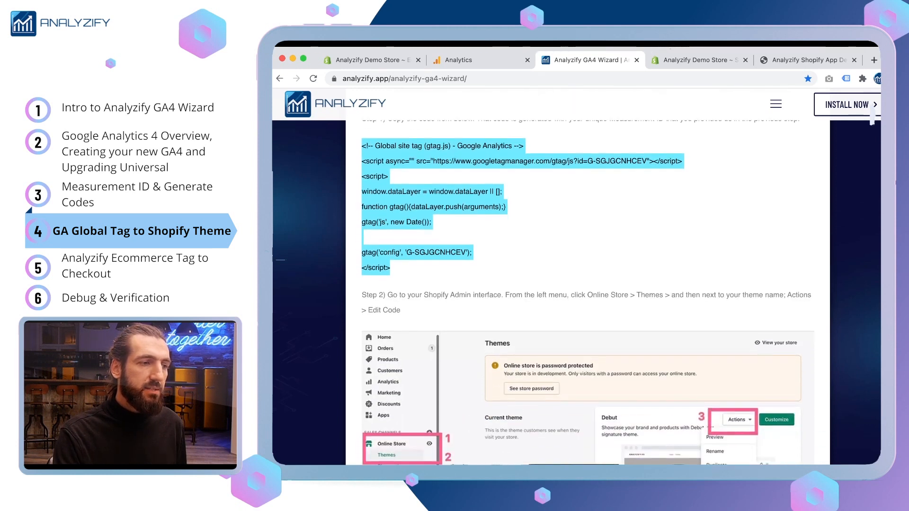
{"action": "scroll", "coordinate": [588, 284], "scroll_direction": "down", "scroll_amount": 5}
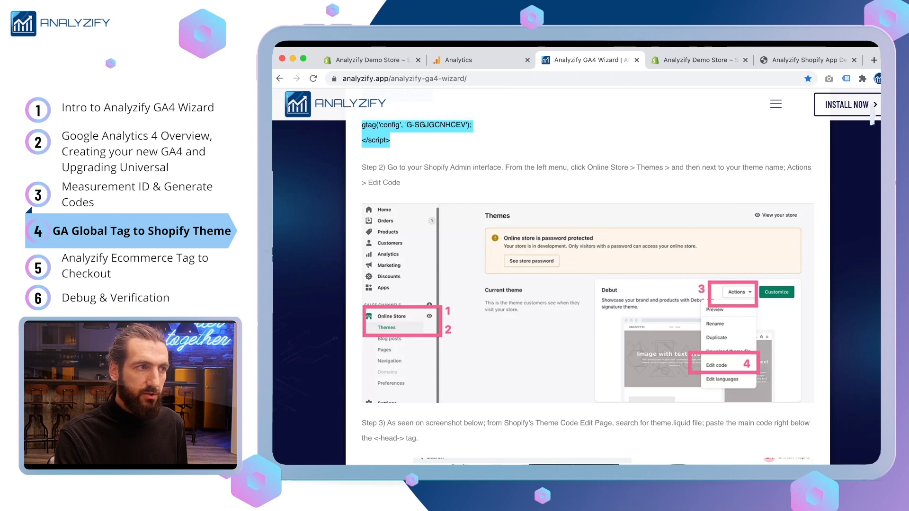
{"action": "left_click", "coordinate": [379, 60]}
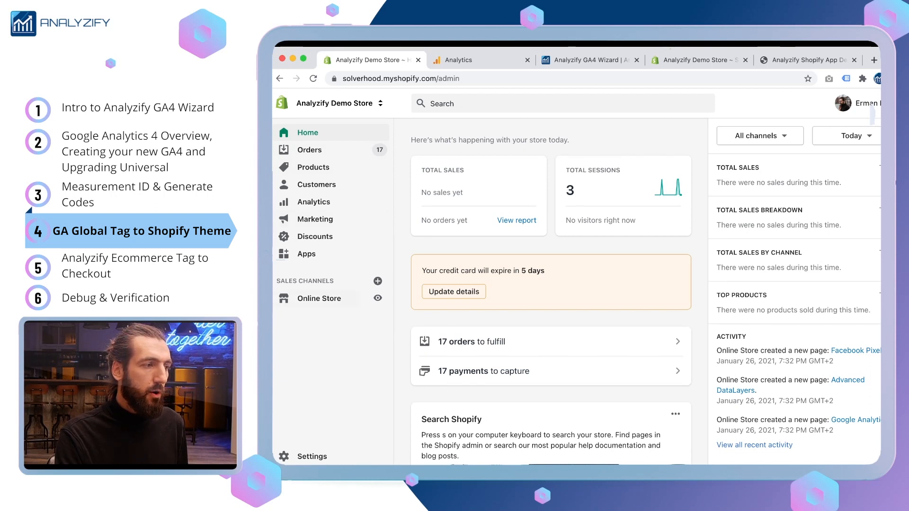
{"action": "left_click", "coordinate": [319, 299]}
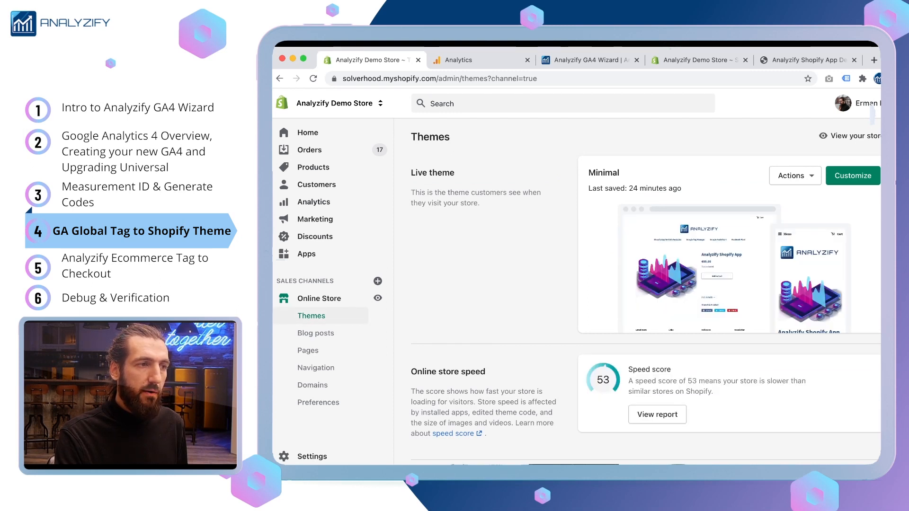
{"action": "left_click", "coordinate": [795, 176]}
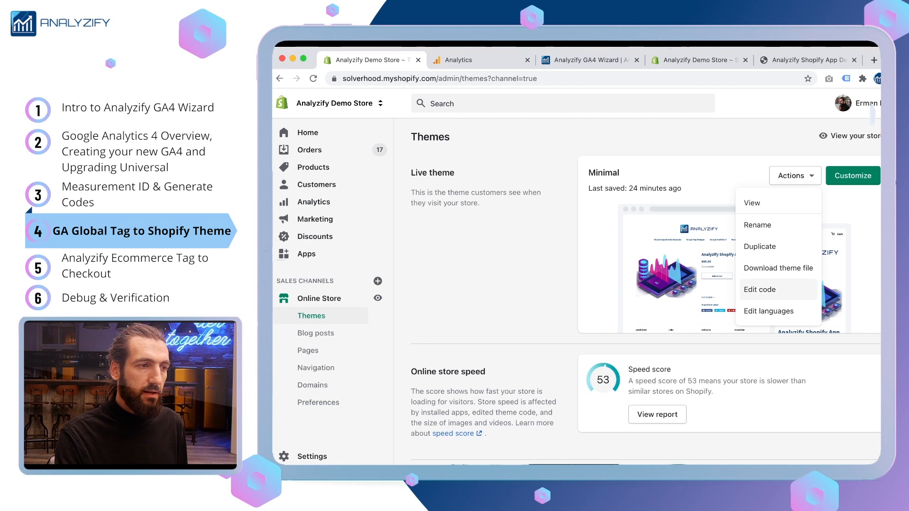
{"action": "left_click", "coordinate": [760, 290]}
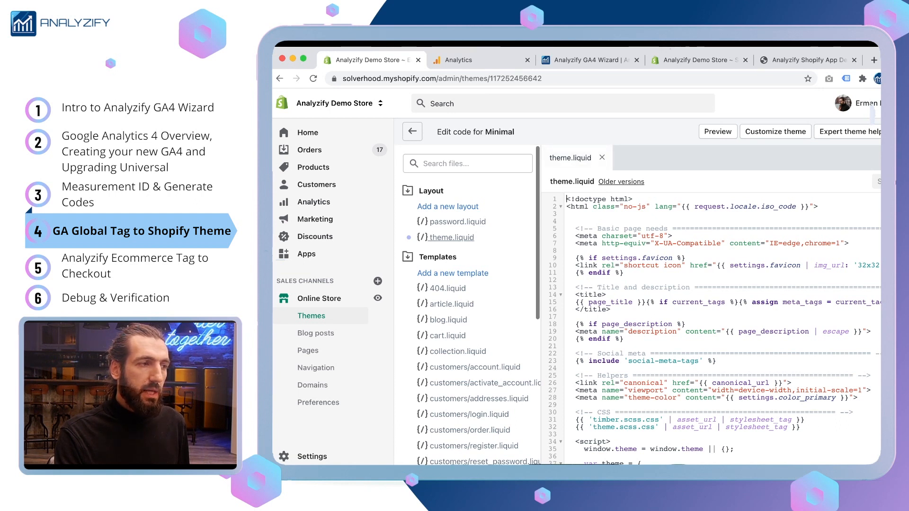
Search the theme files for "theme" and open theme.liquid from the Layout folder
{"action": "left_click", "coordinate": [468, 163]}
{"action": "type", "text": "theme"}
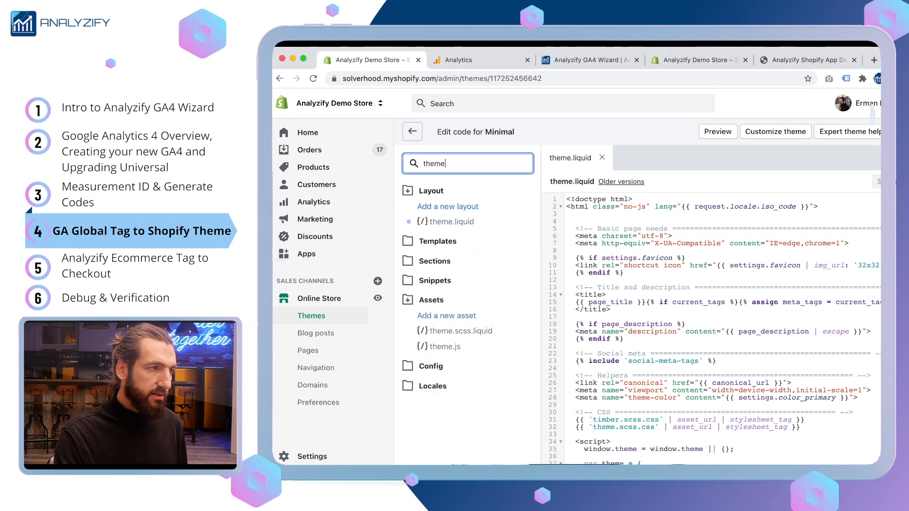
{"action": "left_click", "coordinate": [451, 222]}
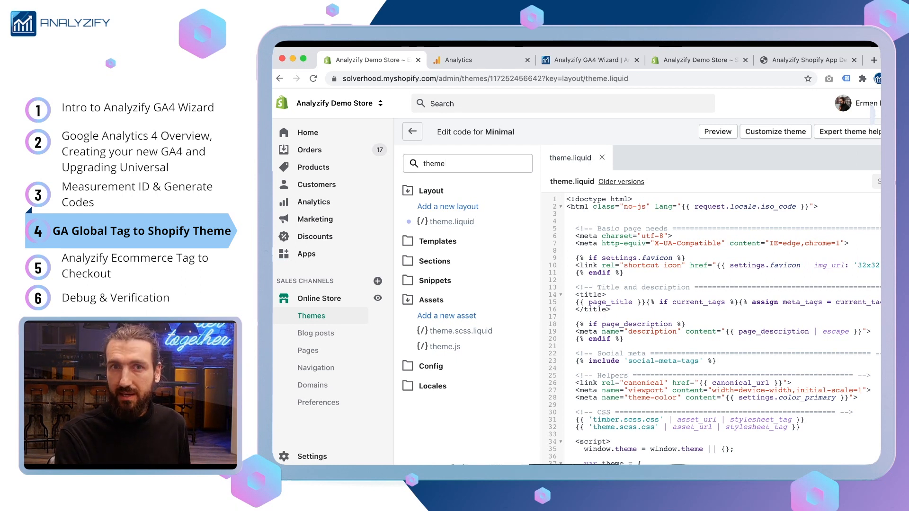
Paste the copied gtag.js code at line 4 of theme.liquid, above the "Basic page needs" comment, save, and return to the Analyzify GA4 Wizard
{"action": "left_click", "coordinate": [587, 222]}
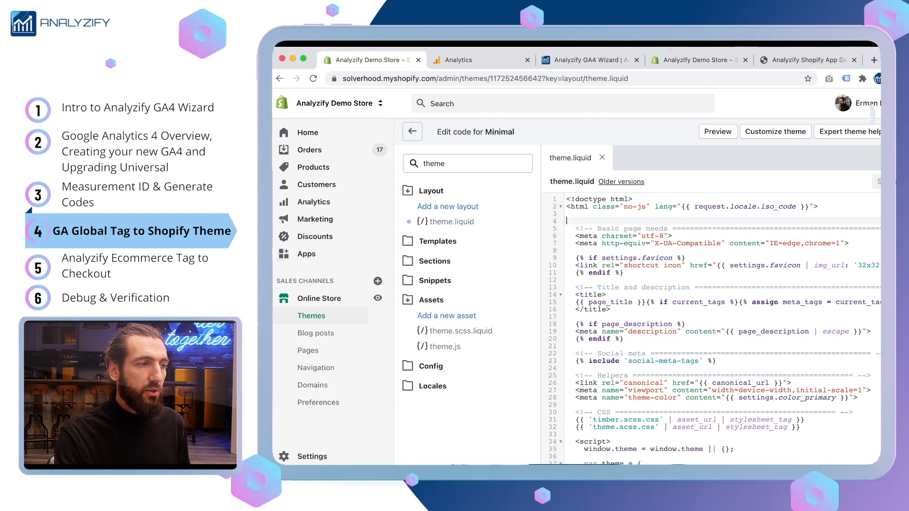
{"action": "type", "text": "<!-- Global site tag (gtag.js) - Google Analytics --> <script async=\"\" src=\"https://www.googletagmanager.com/gtag/js?id=G-SGJGCNHCEV\"></script> <script> window.dataLayer = window.dataLayer || []; function gtag(){dataLayer.push(arguments);} gtag('js', new Date());   gtag('config', 'G-SGJGCNHCEV'); </script>"}
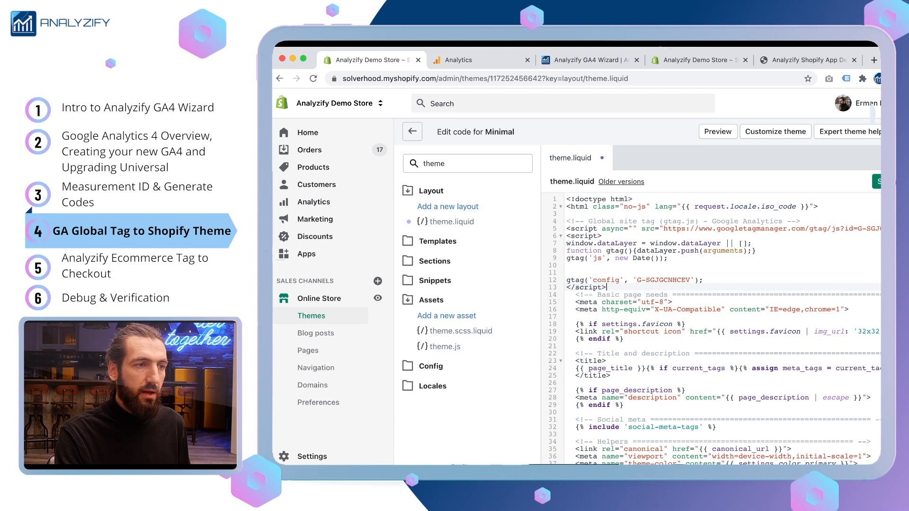
{"action": "key", "text": "super+s"}
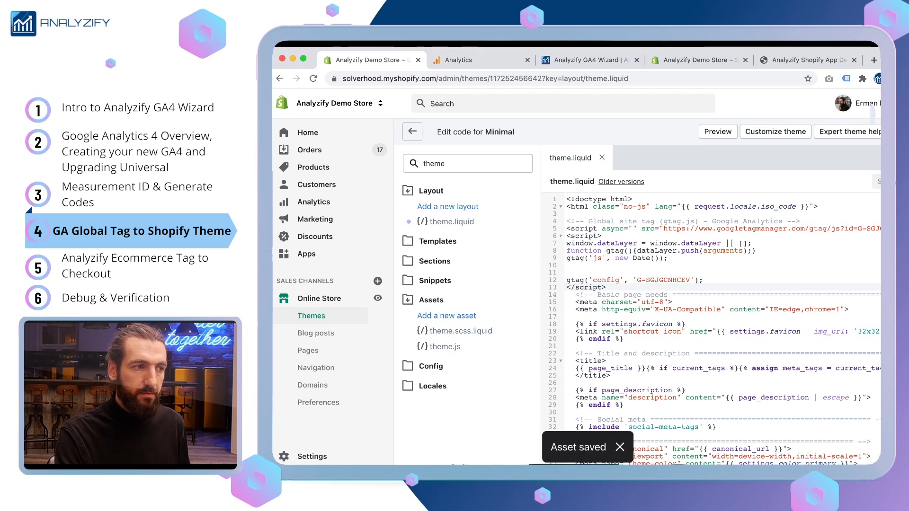
{"action": "key", "text": "super+3"}
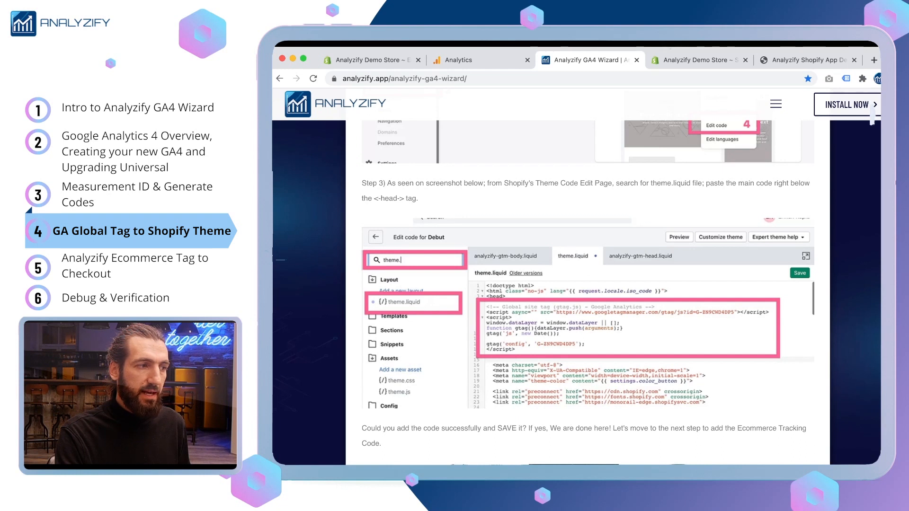
Advance the wizard to Step 5 and examine the Measurement ID and gtag configuration lines in the generated ecommerce code
{"action": "scroll", "coordinate": [588, 284], "scroll_direction": "down", "scroll_amount": 3}
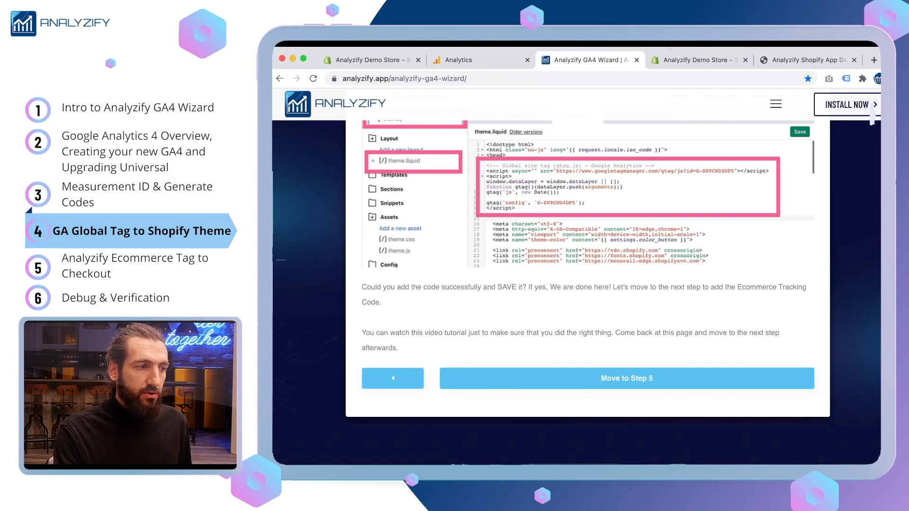
{"action": "left_click", "coordinate": [627, 379]}
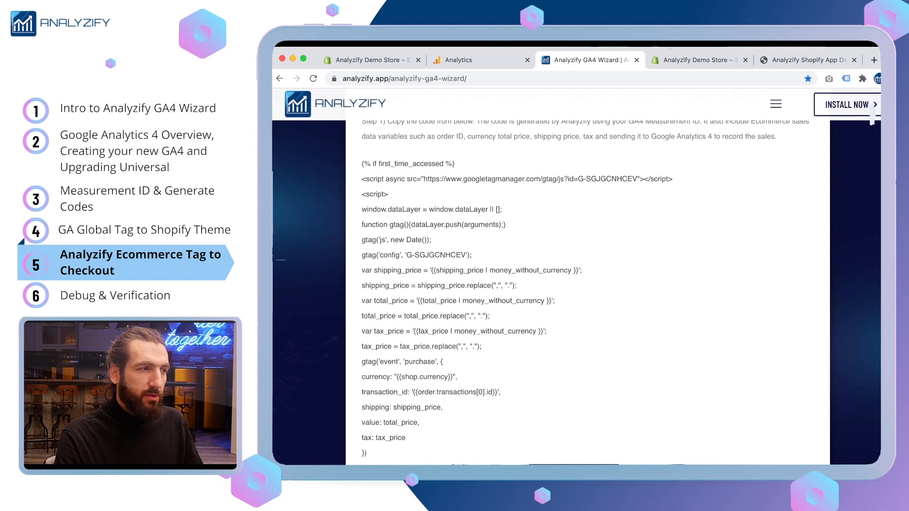
{"action": "scroll", "coordinate": [588, 293], "scroll_direction": "down", "scroll_amount": 1}
{"action": "left_click_drag", "start_coordinate": [579, 166], "coordinate": [638, 166]}
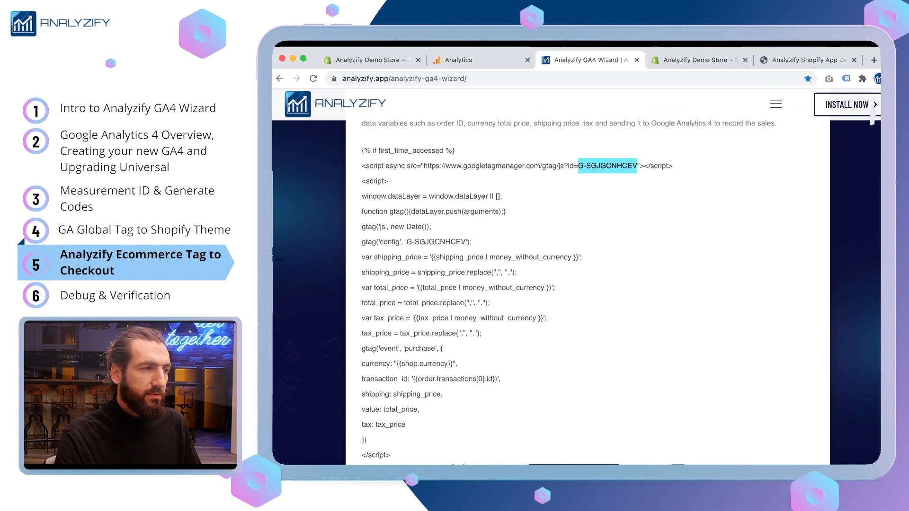
{"action": "left_click_drag", "start_coordinate": [406, 242], "coordinate": [466, 242]}
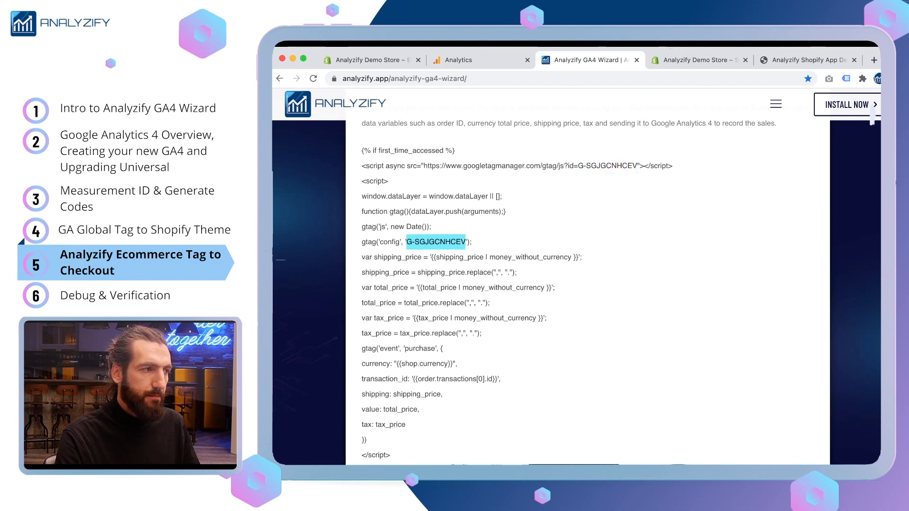
{"action": "left_click_drag", "start_coordinate": [361, 166], "coordinate": [471, 242]}
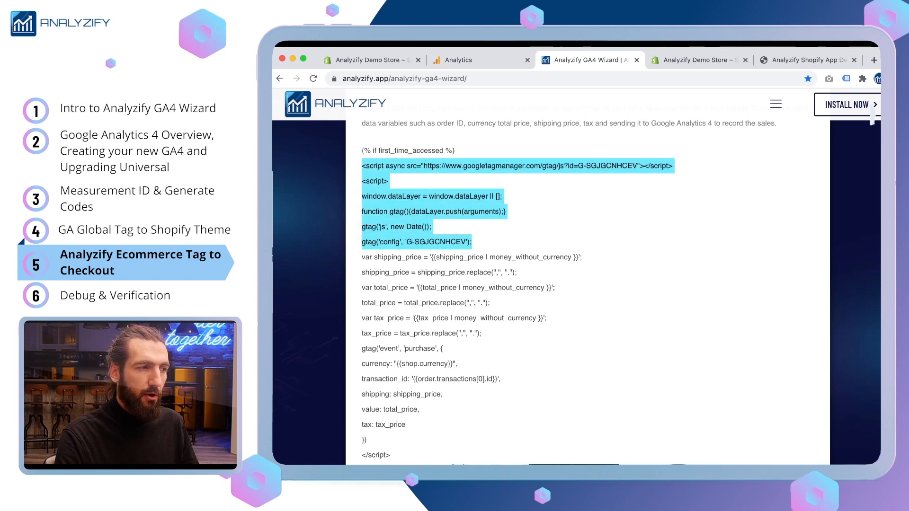
Examine the shipping, total and tax price variables and the parameters of the purchase event in the ecommerce code
{"action": "scroll", "coordinate": [588, 284], "scroll_direction": "down", "scroll_amount": 3}
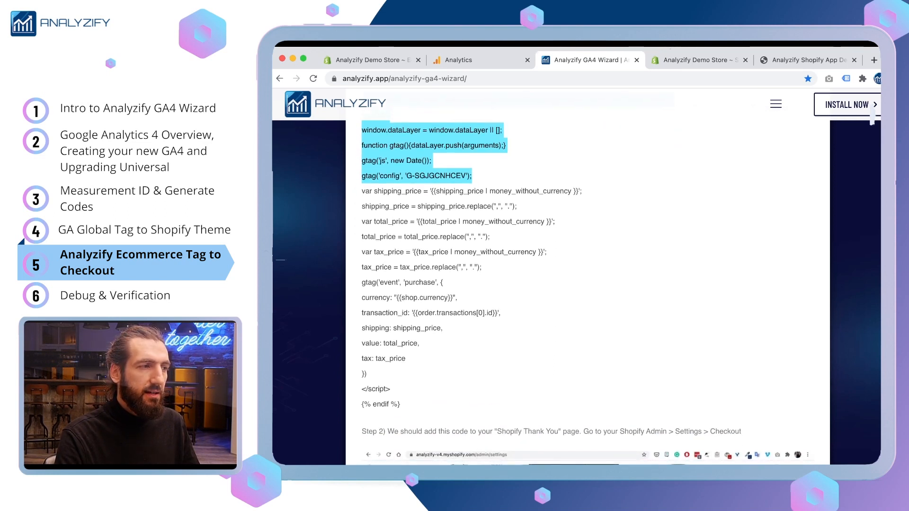
{"action": "left_click_drag", "start_coordinate": [417, 192], "coordinate": [361, 191]}
{"action": "left_click_drag", "start_coordinate": [410, 207], "coordinate": [387, 222]}
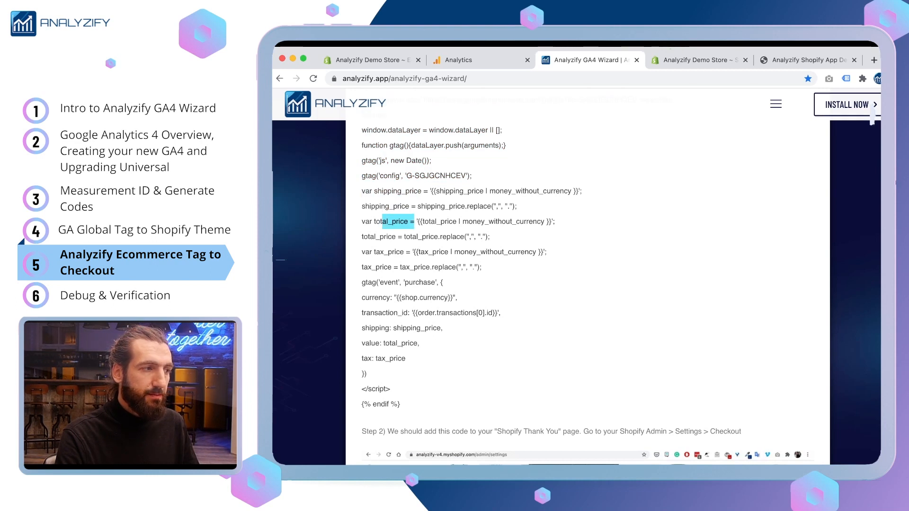
{"action": "left_click_drag", "start_coordinate": [406, 252], "coordinate": [377, 252]}
{"action": "left_click_drag", "start_coordinate": [360, 283], "coordinate": [428, 282]}
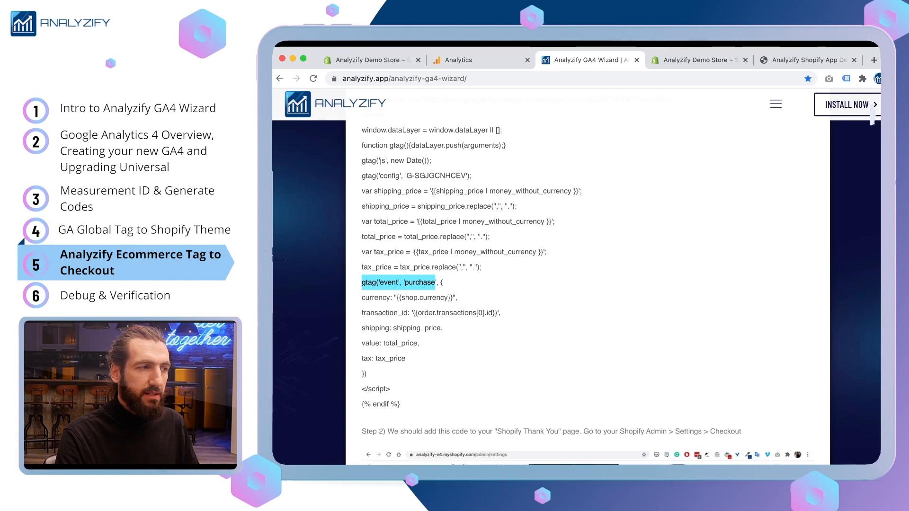
{"action": "left_click_drag", "start_coordinate": [416, 221], "coordinate": [547, 221]}
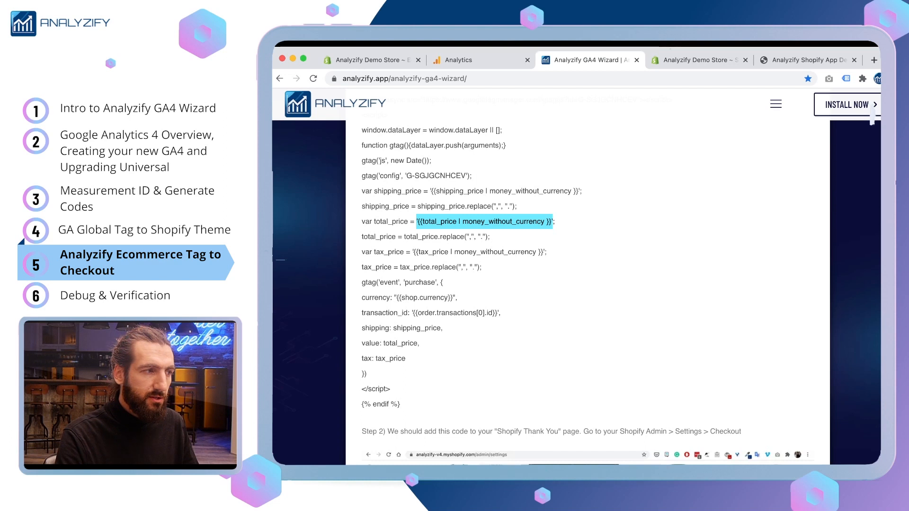
{"action": "left_click_drag", "start_coordinate": [362, 283], "coordinate": [419, 343]}
{"action": "left_click", "coordinate": [419, 343]}
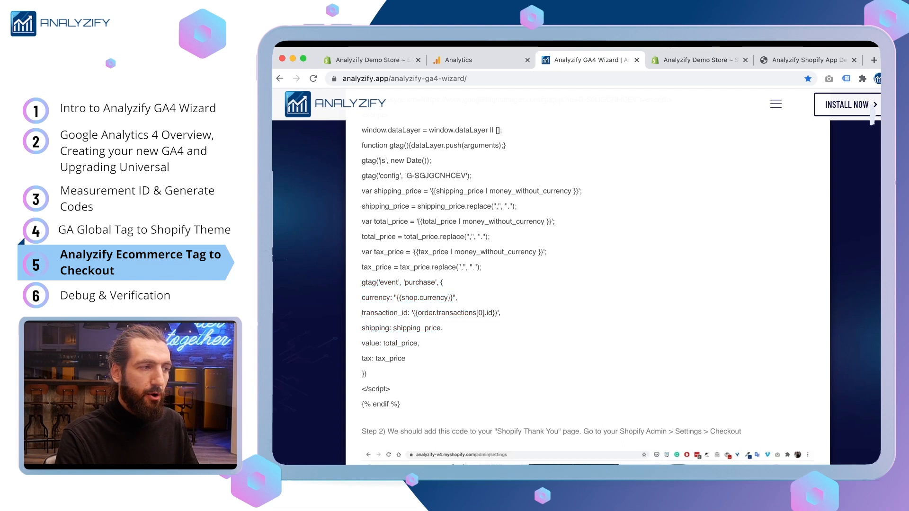
{"action": "double_click", "coordinate": [420, 282]}
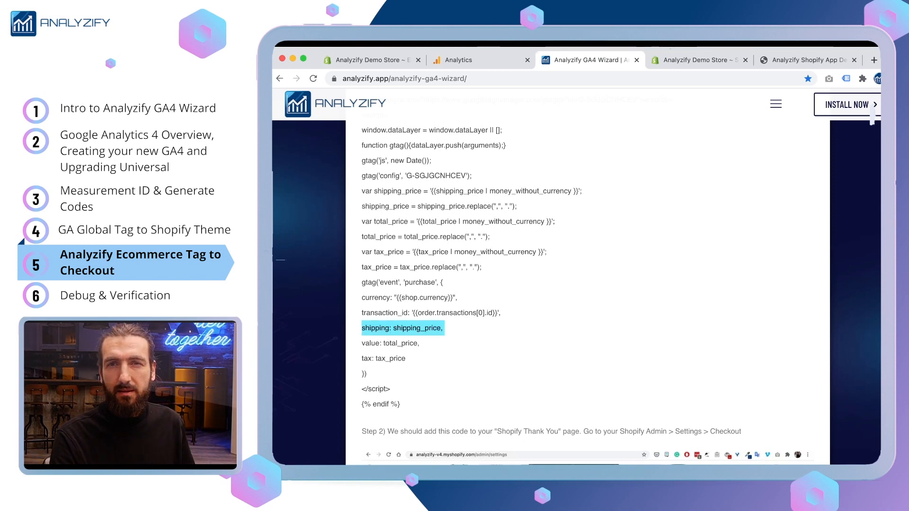
Copy the complete ecommerce code, from {% if first_time_accessed %} to {% endif %}, and read the wizard's Shopify checkout instructions
{"action": "key", "text": "super+a"}
{"action": "scroll", "coordinate": [588, 284], "scroll_direction": "up", "scroll_amount": 2}
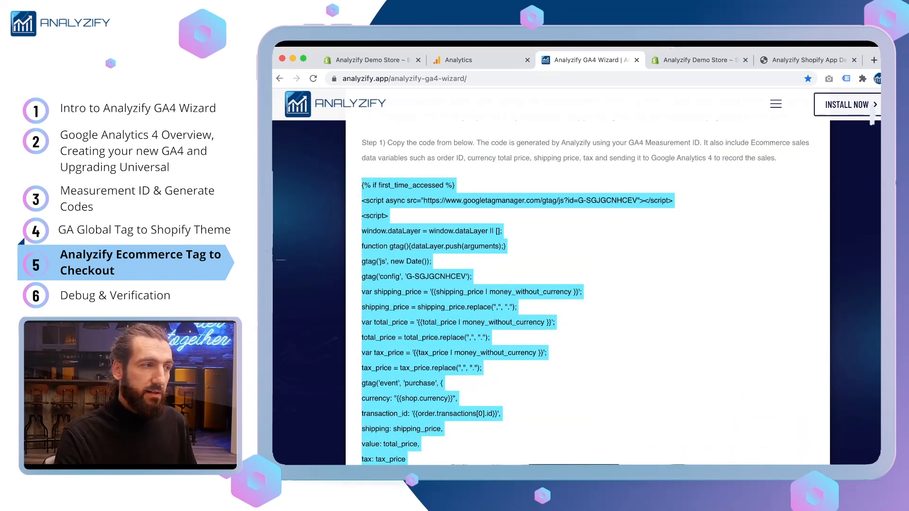
{"action": "scroll", "coordinate": [588, 284], "scroll_direction": "down", "scroll_amount": 2}
{"action": "scroll", "coordinate": [588, 284], "scroll_direction": "down", "scroll_amount": 10}
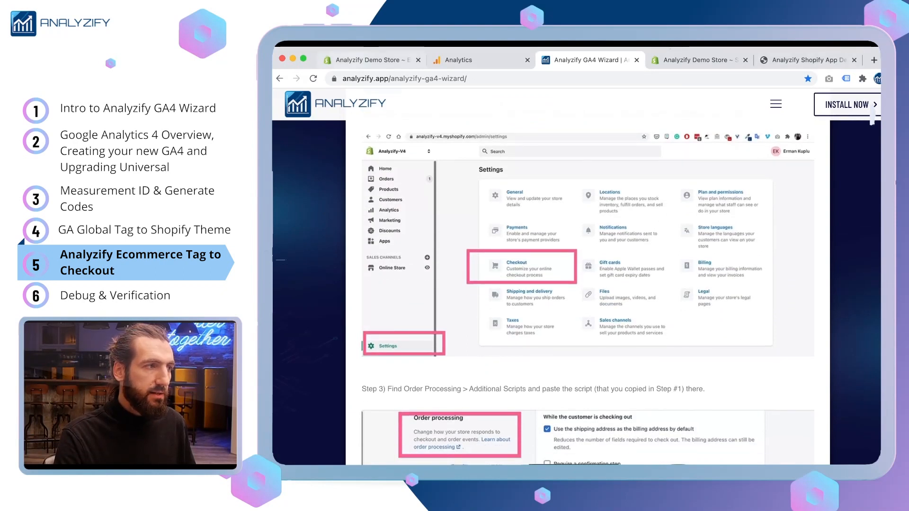
Switch to the Shopify admin and open the store's Checkout settings
{"action": "left_click", "coordinate": [368, 60]}
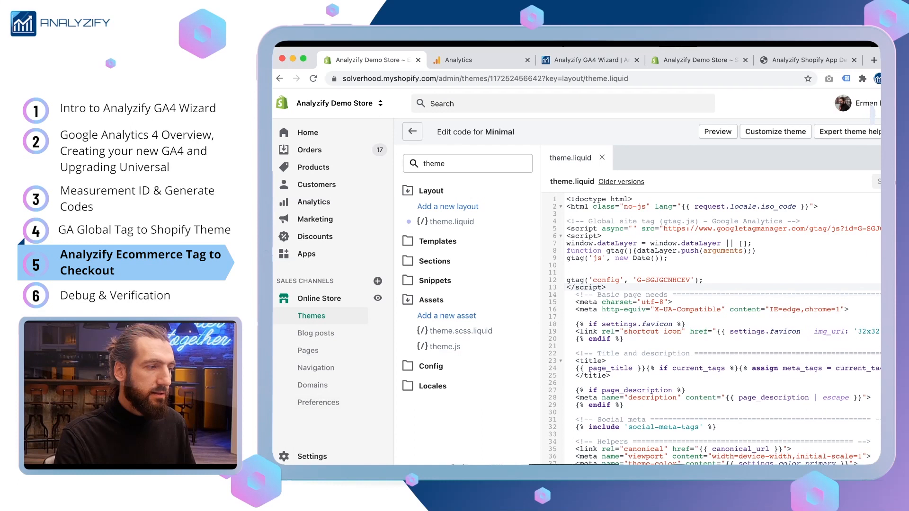
{"action": "left_click", "coordinate": [312, 457]}
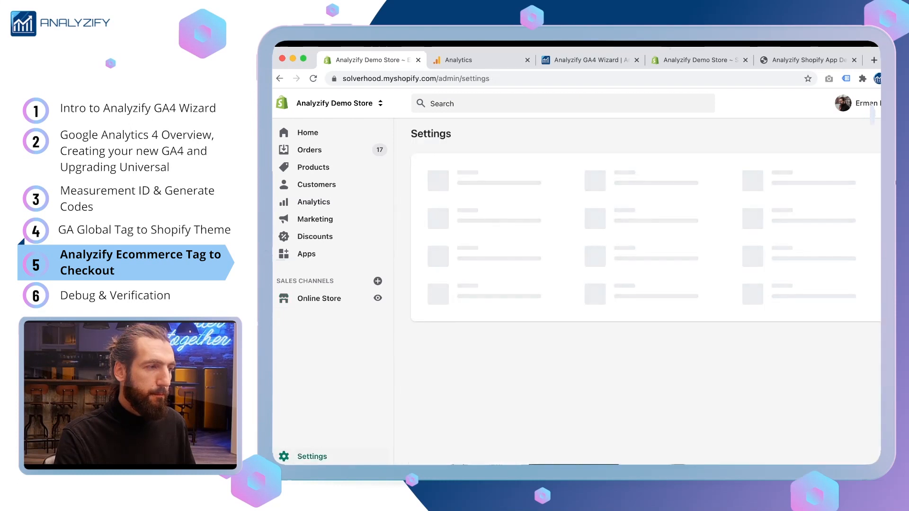
{"action": "left_click", "coordinate": [474, 289]}
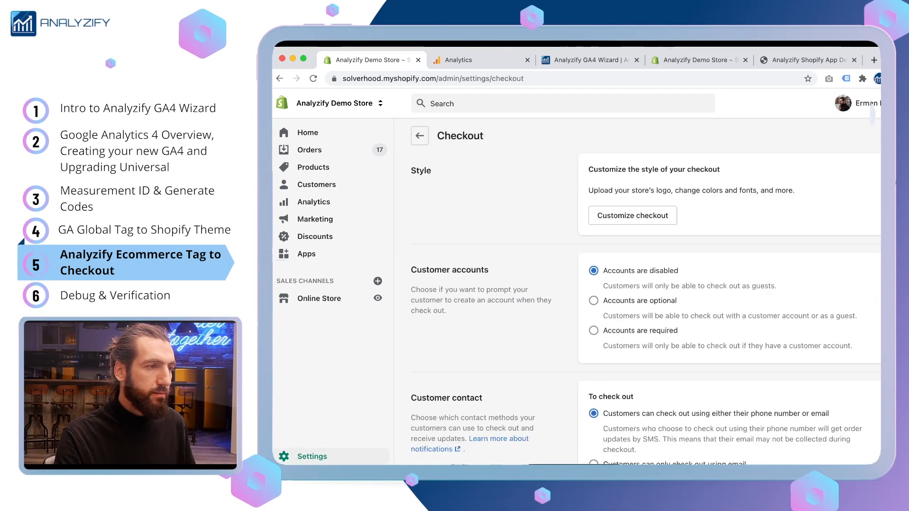
Check the wizard's order processing instructions, return to Shopify's Checkout settings and paste the copied ecommerce code into Additional scripts
{"action": "left_click", "coordinate": [589, 60]}
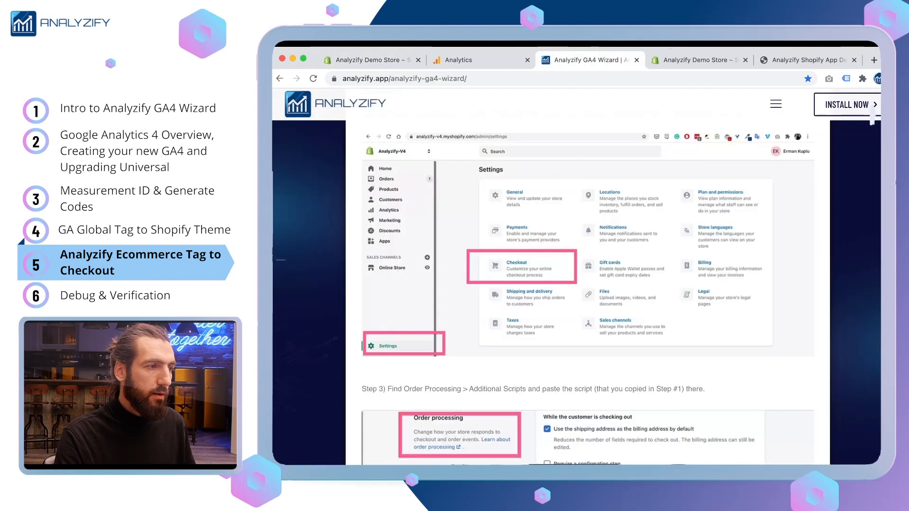
{"action": "scroll", "coordinate": [588, 293], "scroll_direction": "down", "scroll_amount": 3}
{"action": "scroll", "coordinate": [588, 293], "scroll_direction": "down", "scroll_amount": 3}
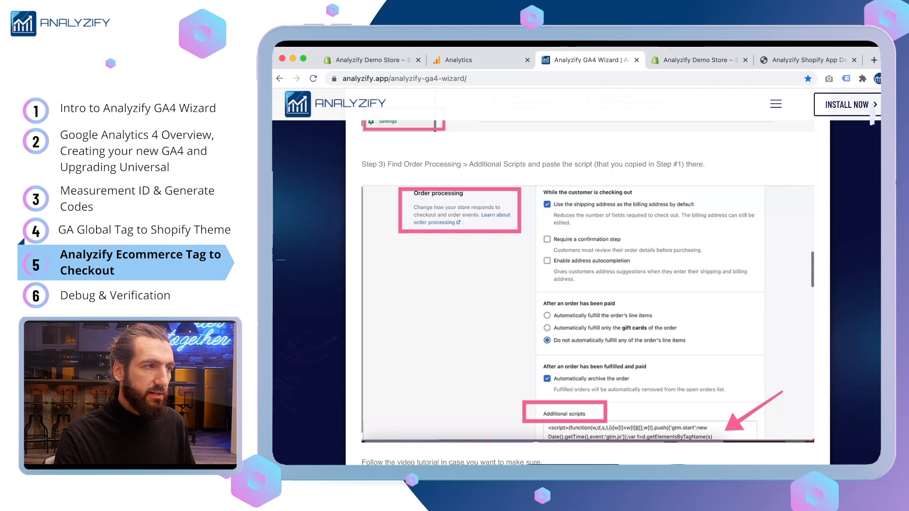
{"action": "left_click", "coordinate": [372, 60]}
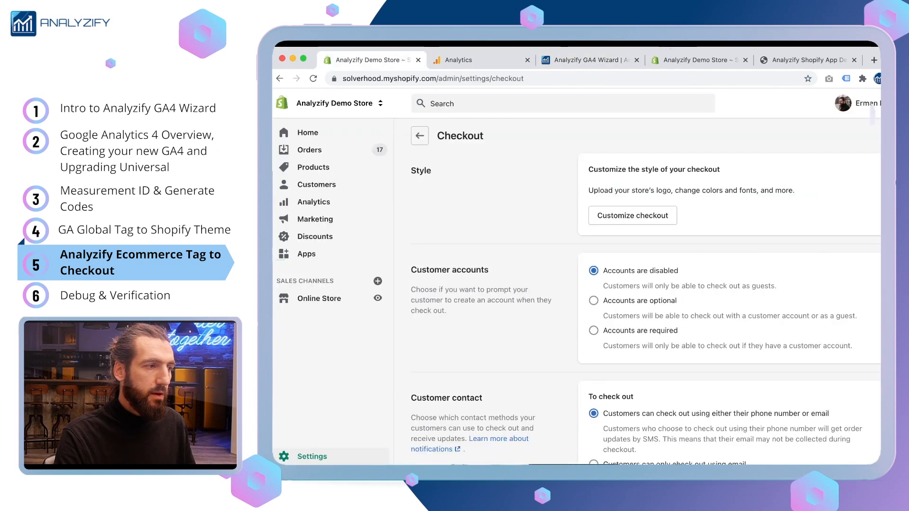
{"action": "scroll", "coordinate": [646, 288], "scroll_direction": "down", "scroll_amount": 15}
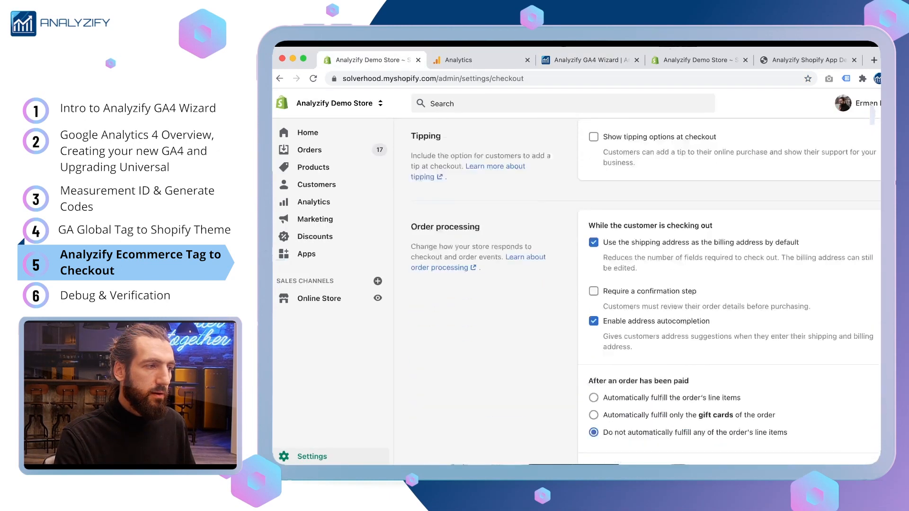
{"action": "scroll", "coordinate": [646, 294], "scroll_direction": "down", "scroll_amount": 5}
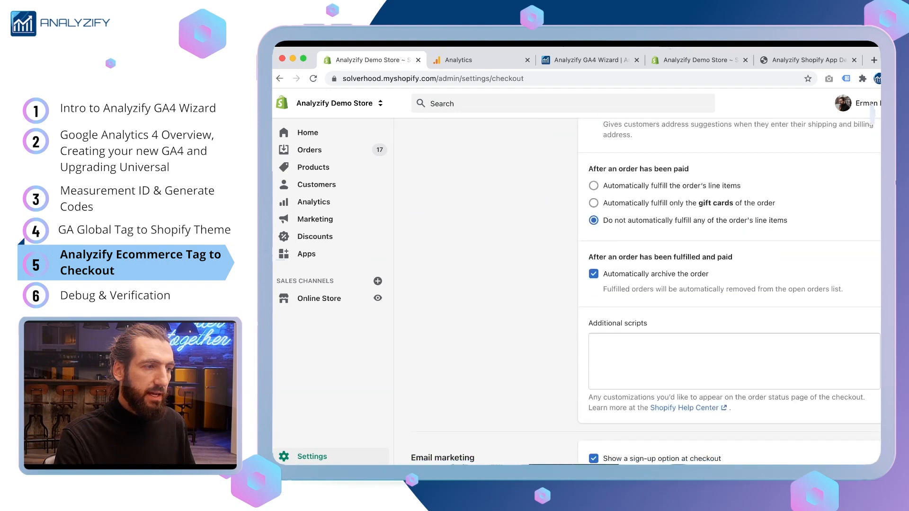
{"action": "scroll", "coordinate": [646, 294], "scroll_direction": "down", "scroll_amount": 2}
{"action": "left_click", "coordinate": [734, 276]}
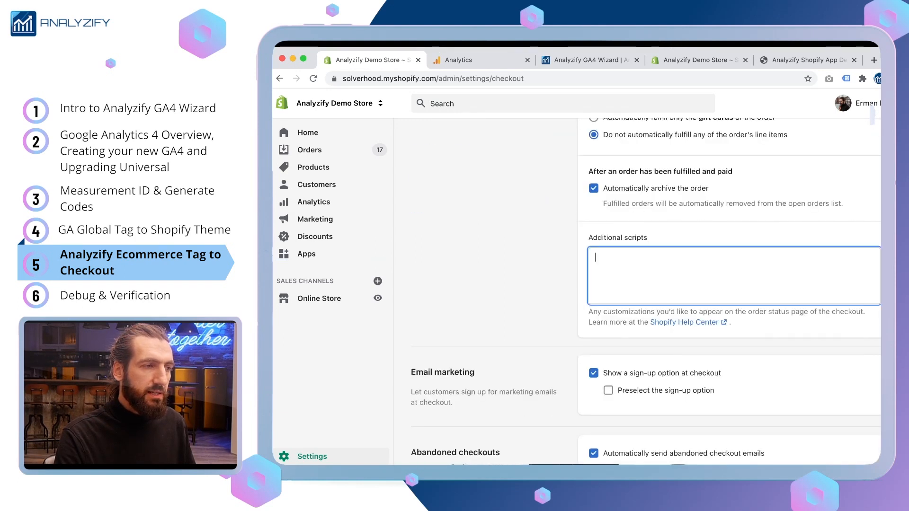
{"action": "key", "text": "super+v"}
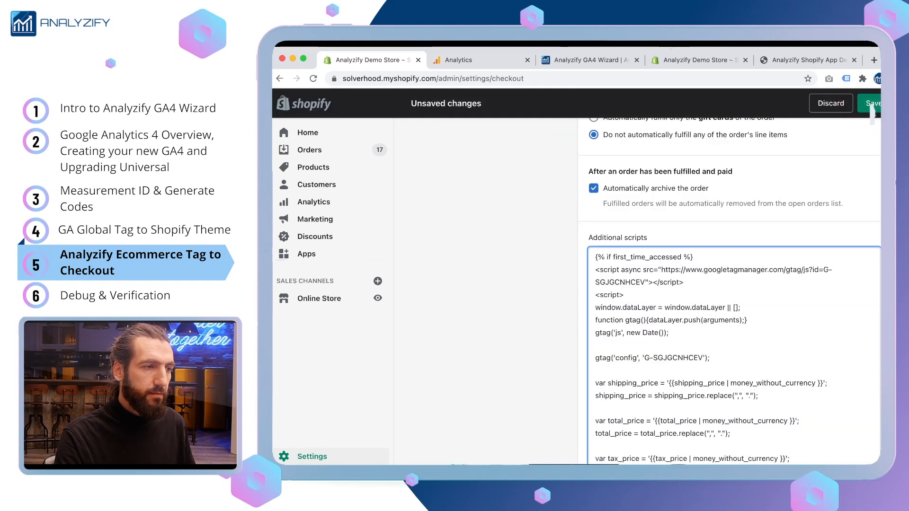
Review the Measurement ID and purchase event in the pasted script, and save the Checkout settings
{"action": "scroll", "coordinate": [871, 114], "scroll_direction": "up", "scroll_amount": 1}
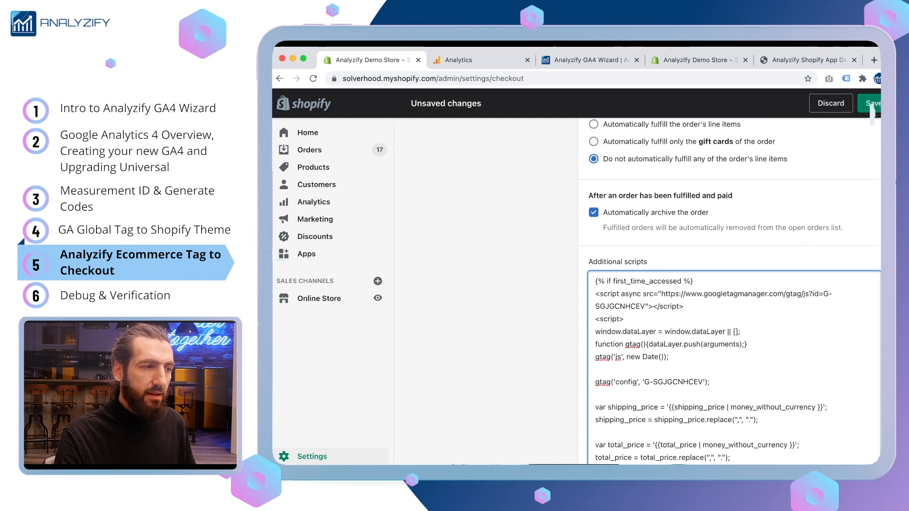
{"action": "left_click_drag", "start_coordinate": [646, 306], "coordinate": [824, 294]}
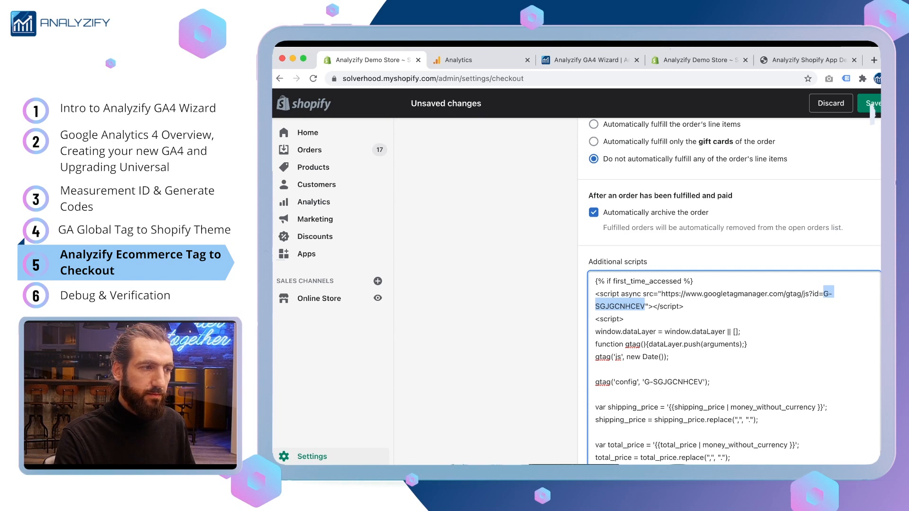
{"action": "scroll", "coordinate": [730, 292], "scroll_direction": "down", "scroll_amount": 3}
{"action": "left_click_drag", "start_coordinate": [644, 310], "coordinate": [703, 310]}
{"action": "scroll", "coordinate": [587, 285], "scroll_direction": "down", "scroll_amount": 9}
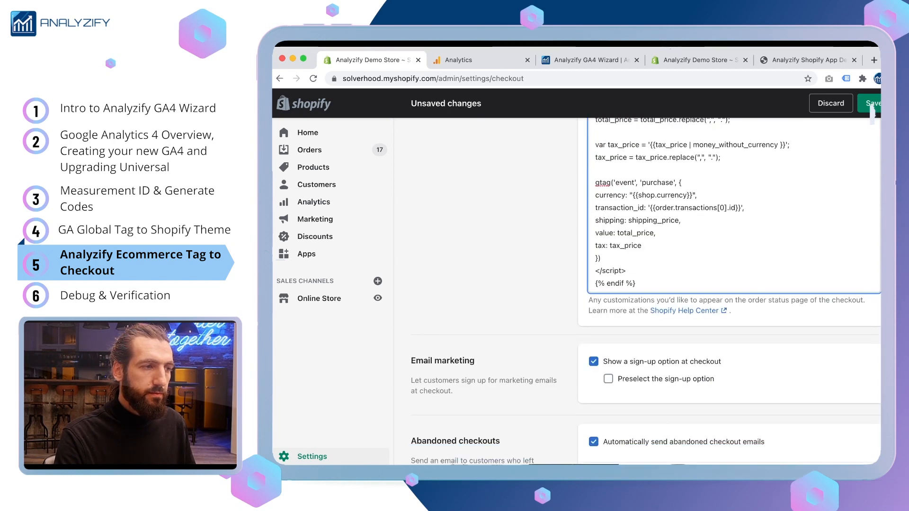
{"action": "scroll", "coordinate": [588, 284], "scroll_direction": "down", "scroll_amount": 2}
{"action": "left_click", "coordinate": [872, 104]}
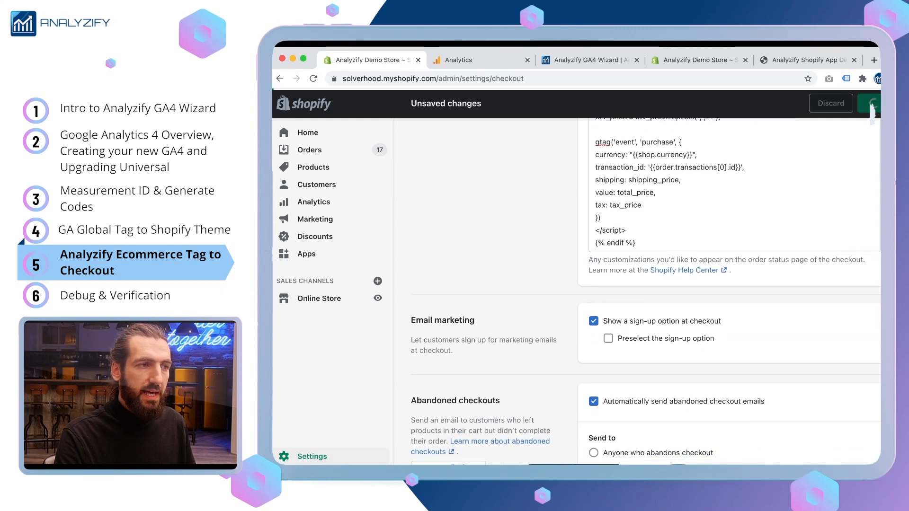
Return to the Analyzify GA4 Wizard and move past Step 5 to its final page
{"action": "left_click", "coordinate": [590, 60]}
{"action": "scroll", "coordinate": [588, 284], "scroll_direction": "down", "scroll_amount": 3}
{"action": "scroll", "coordinate": [588, 285], "scroll_direction": "down", "scroll_amount": 3}
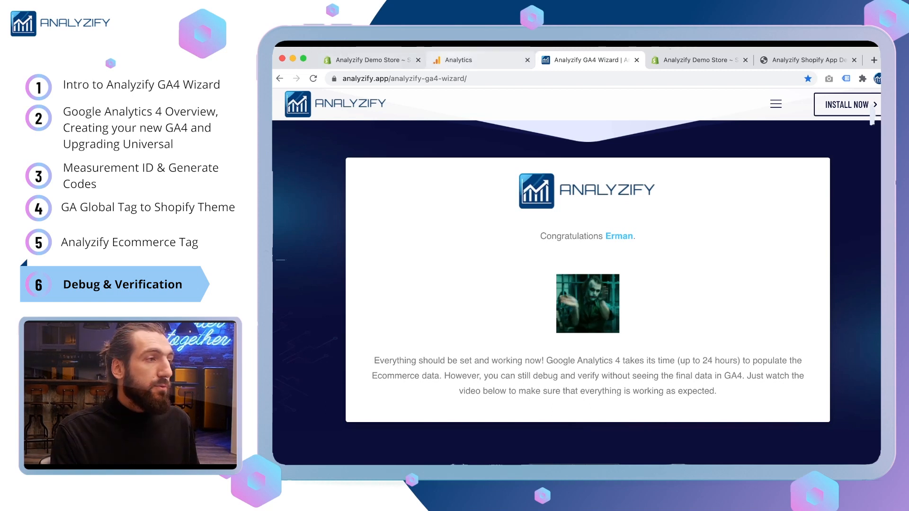
Switch to Google Analytics, close the web stream details and check the users in the last 30 minutes in the Realtime overview
{"action": "left_click", "coordinate": [478, 60]}
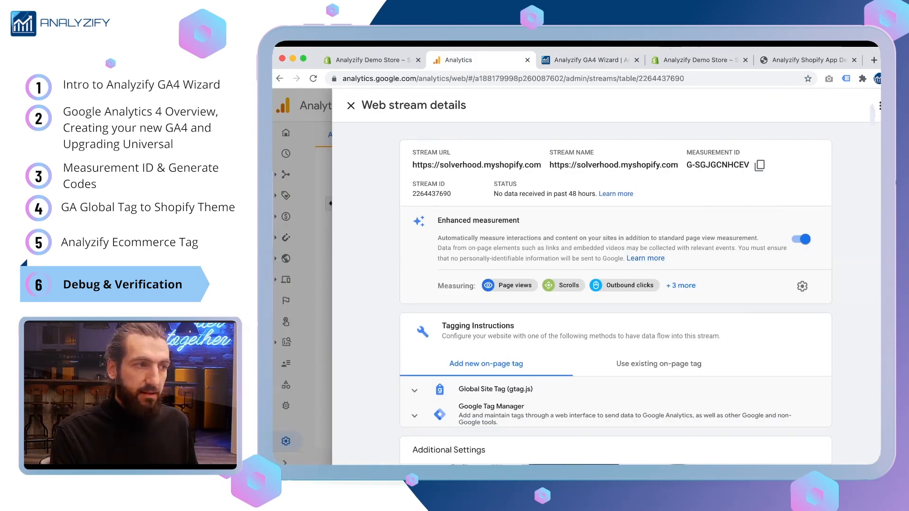
{"action": "left_click", "coordinate": [351, 105]}
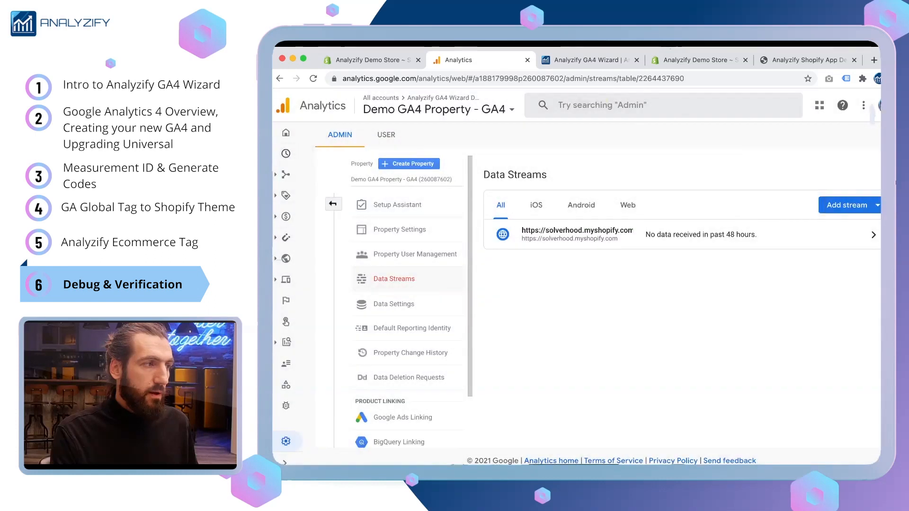
{"action": "left_click", "coordinate": [286, 154]}
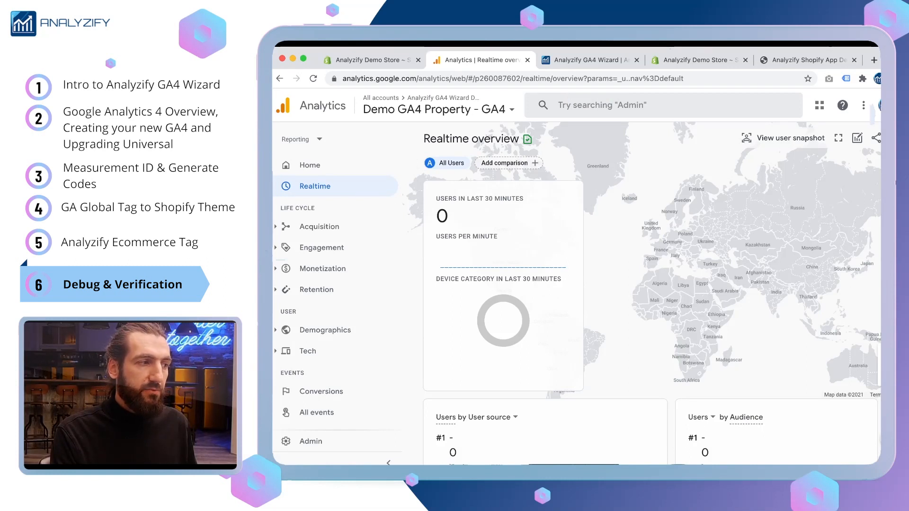
{"action": "double_click", "coordinate": [442, 216]}
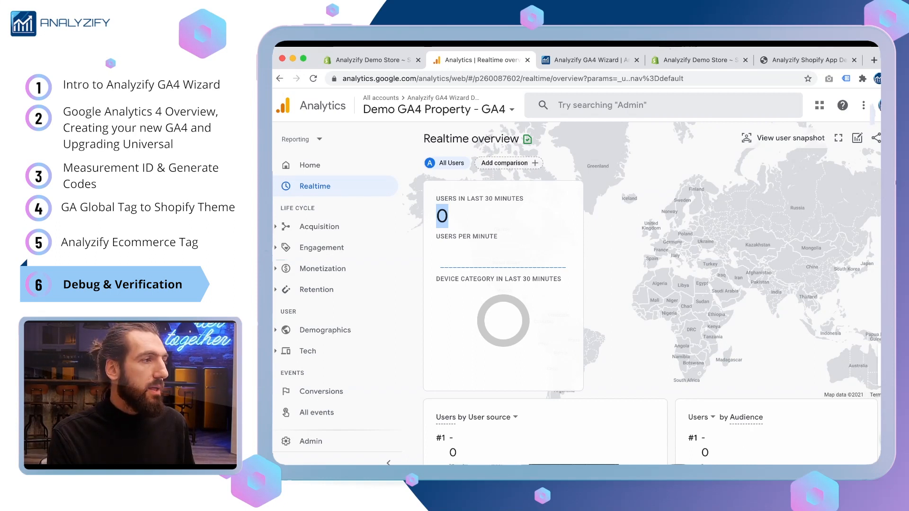
Open the live online store from the Shopify admin to generate a visit, and recheck the Realtime overview in Google Analytics
{"action": "left_click", "coordinate": [390, 60]}
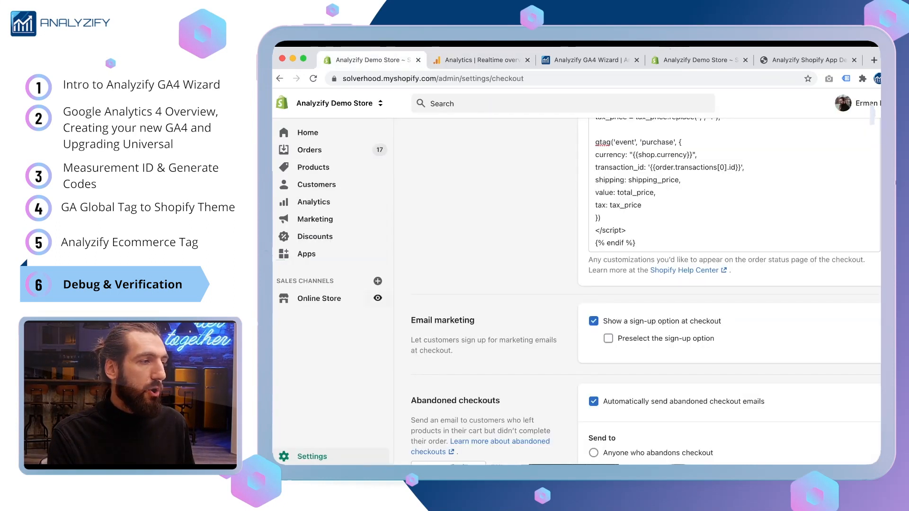
{"action": "left_click", "coordinate": [377, 298]}
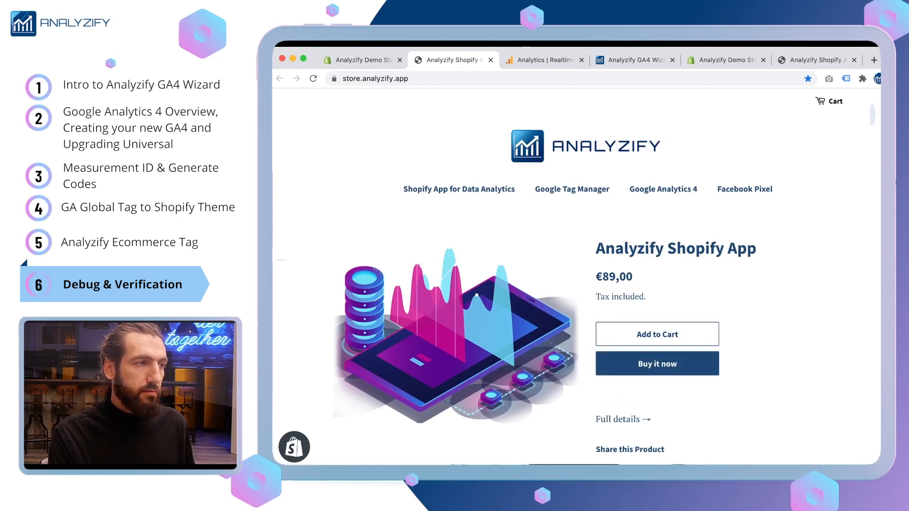
{"action": "scroll", "coordinate": [577, 277], "scroll_direction": "down", "scroll_amount": 1}
{"action": "left_click", "coordinate": [545, 60]}
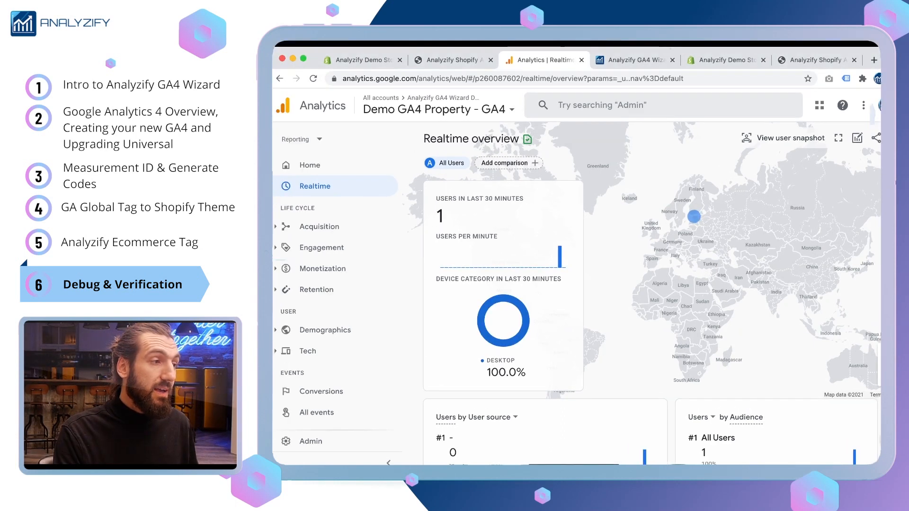
Open the storefront home page's source code and inspect the Google Analytics global site tag and its Measurement ID
{"action": "mouse_move", "coordinate": [504, 370]}
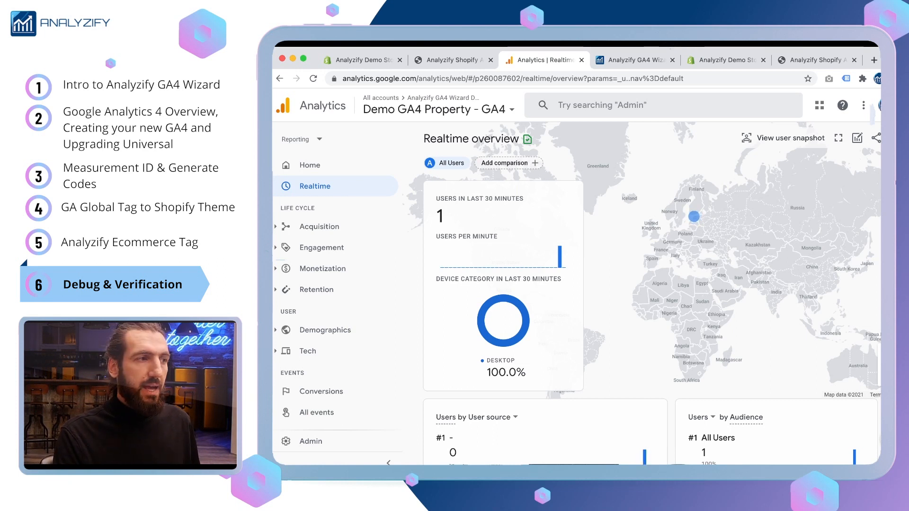
{"action": "left_click", "coordinate": [363, 60]}
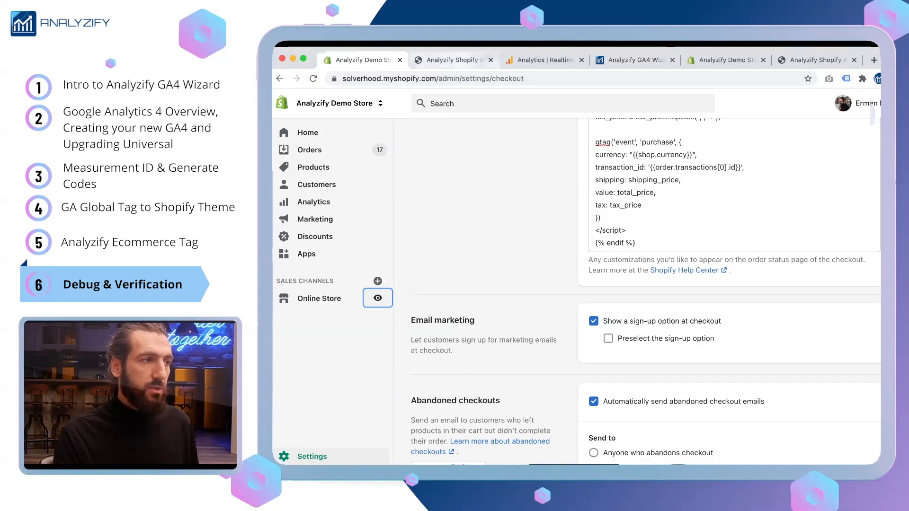
{"action": "left_click", "coordinate": [452, 60]}
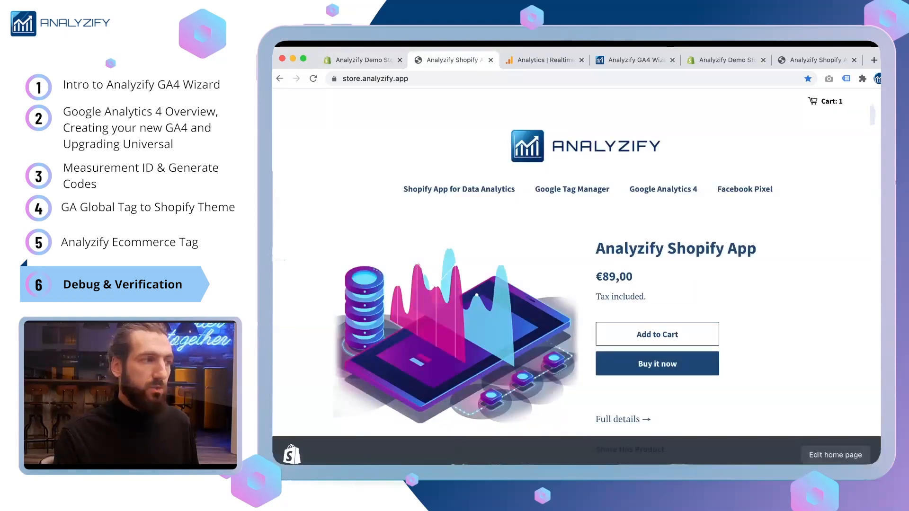
{"action": "key", "text": "alt+super+u"}
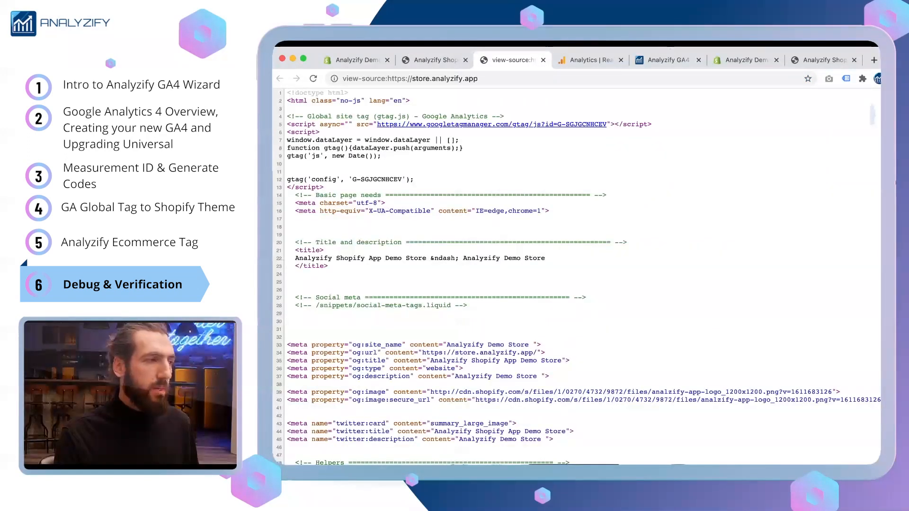
{"action": "mouse_move", "coordinate": [288, 171]}
{"action": "left_mouse_down"}
{"action": "mouse_move", "coordinate": [335, 180]}
{"action": "mouse_move", "coordinate": [288, 164]}
{"action": "left_mouse_up"}
{"action": "left_click_drag", "start_coordinate": [324, 187], "coordinate": [287, 116]}
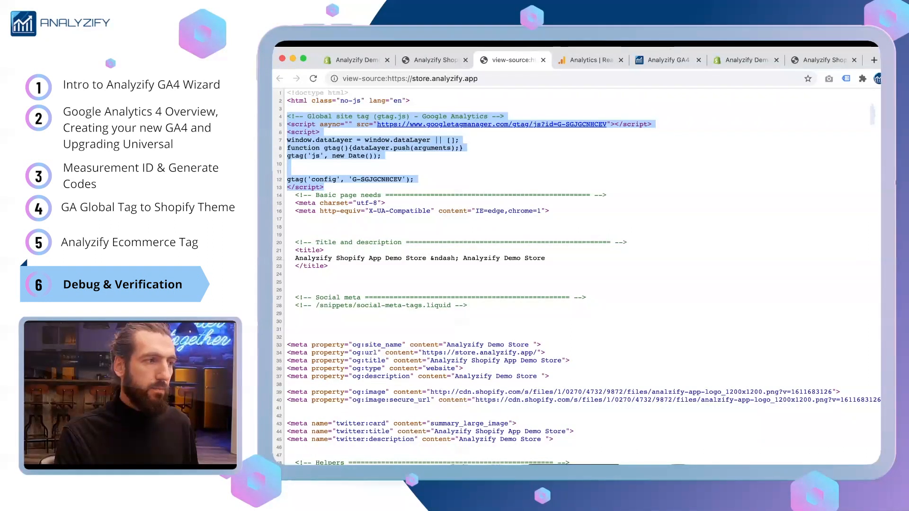
{"action": "left_click", "coordinate": [426, 166]}
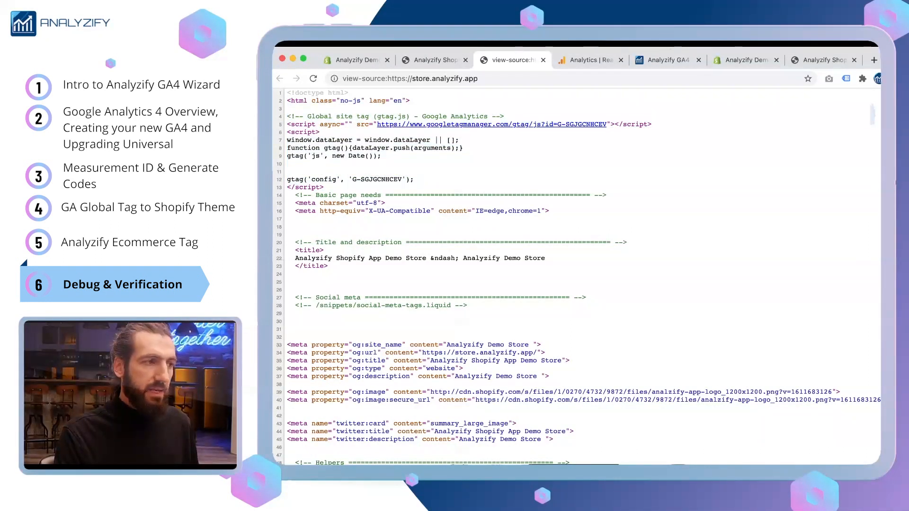
{"action": "left_click_drag", "start_coordinate": [607, 124], "coordinate": [557, 124]}
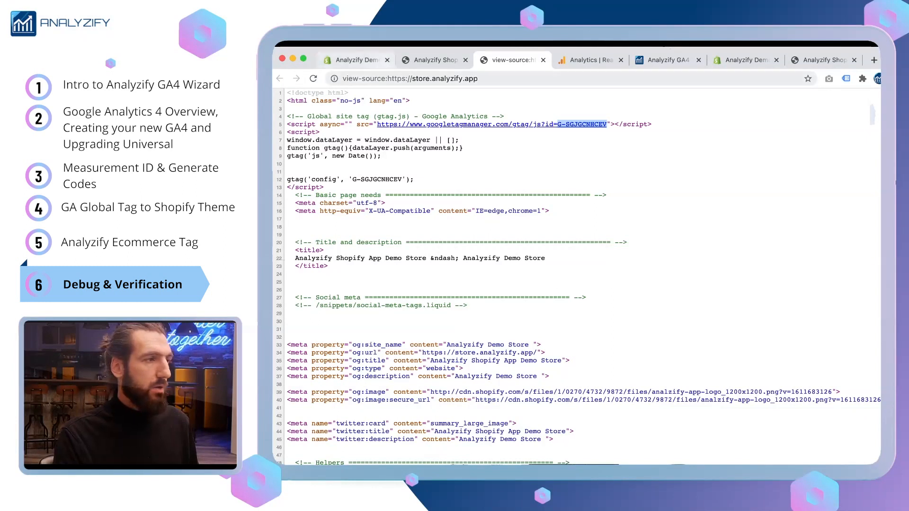
Switch to Google Analytics and open the web stream details from the Setup Assistant's tag installation to compare the Measurement ID
{"action": "left_click", "coordinate": [580, 60]}
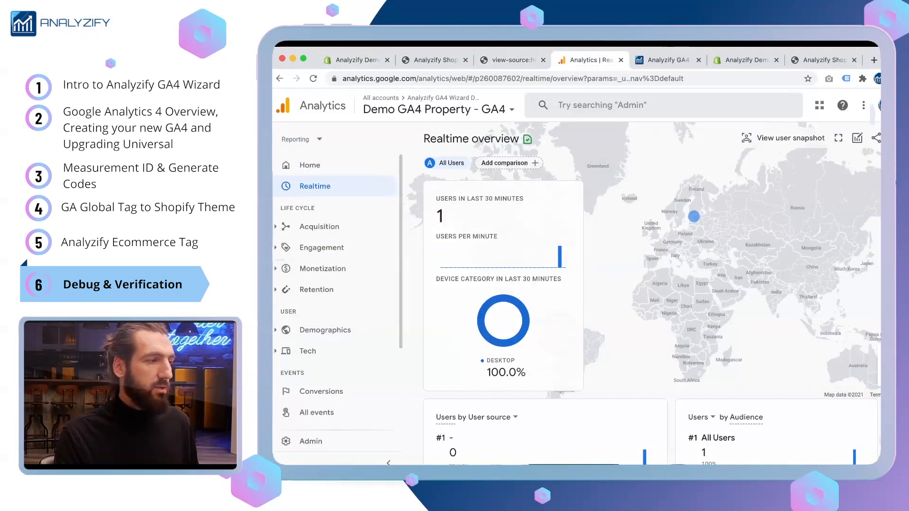
{"action": "left_click", "coordinate": [311, 441]}
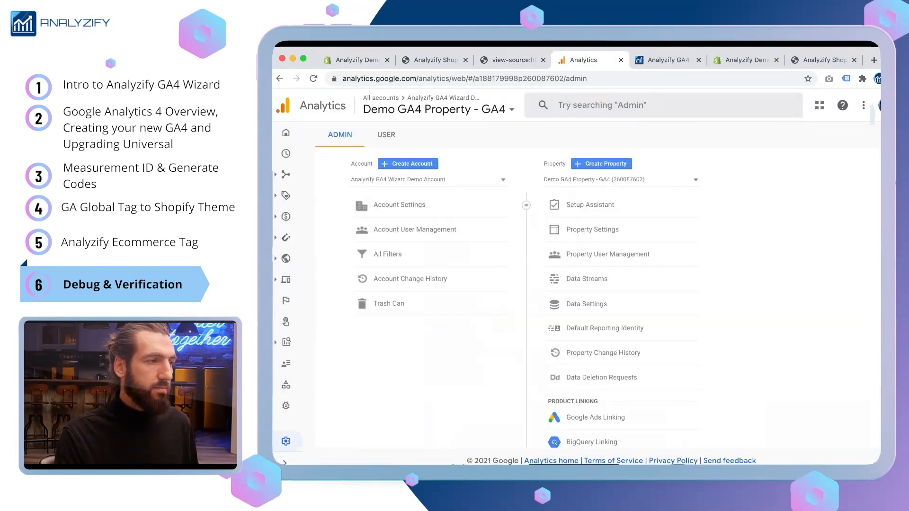
{"action": "left_click", "coordinate": [590, 205]}
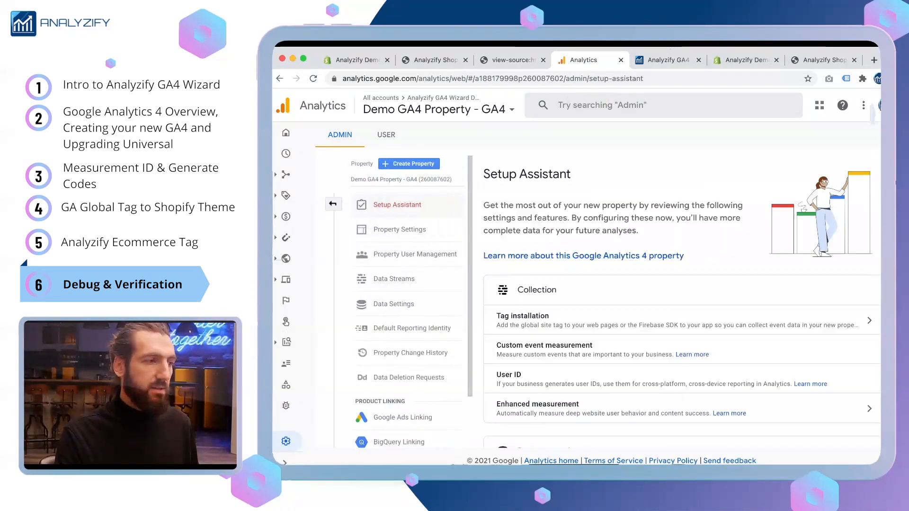
{"action": "left_click", "coordinate": [869, 320]}
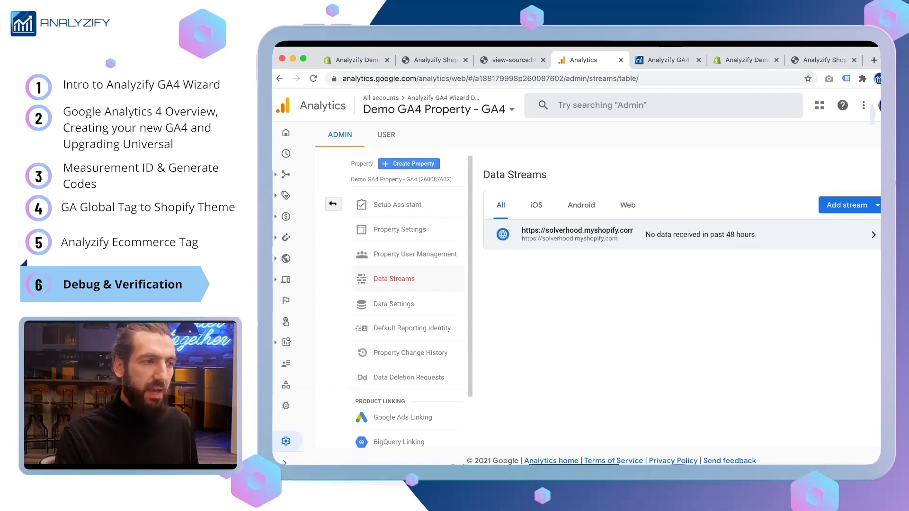
{"action": "left_click", "coordinate": [701, 234]}
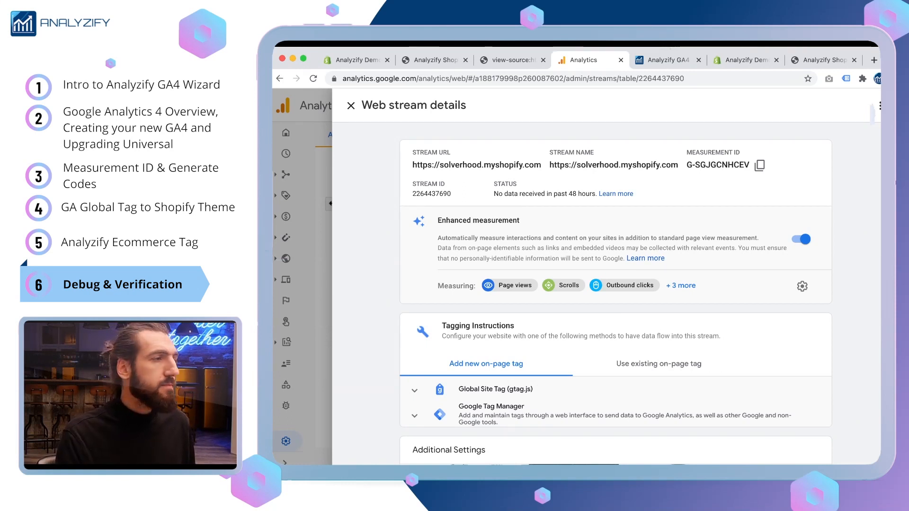
Return to the storefront and start an immediate purchase of the Analyzify Shopify App product
{"action": "left_click", "coordinate": [430, 60]}
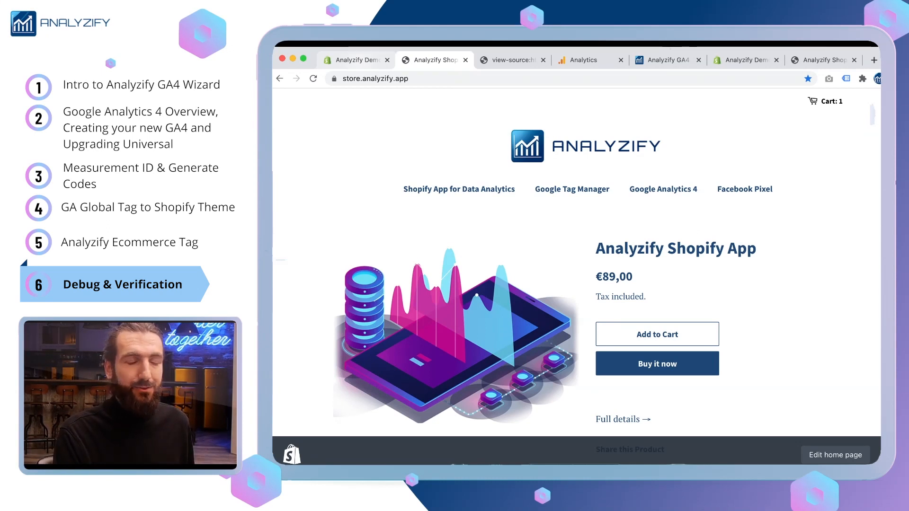
{"action": "scroll", "coordinate": [657, 308], "scroll_direction": "down", "scroll_amount": 2}
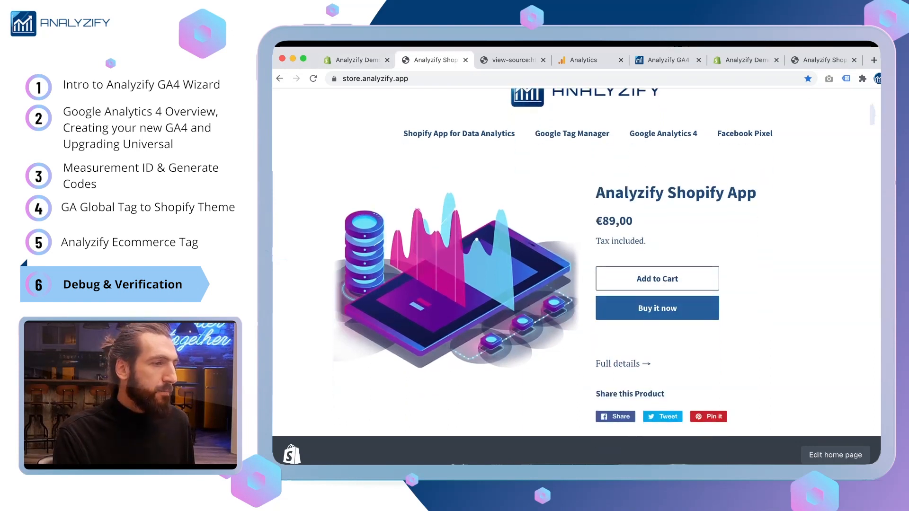
{"action": "left_click_drag", "start_coordinate": [596, 193], "coordinate": [757, 193]}
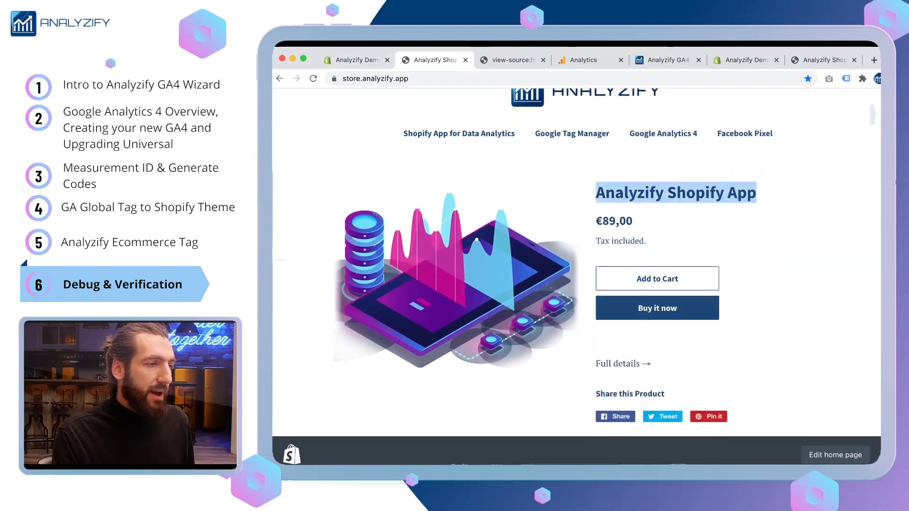
{"action": "left_click", "coordinate": [657, 308]}
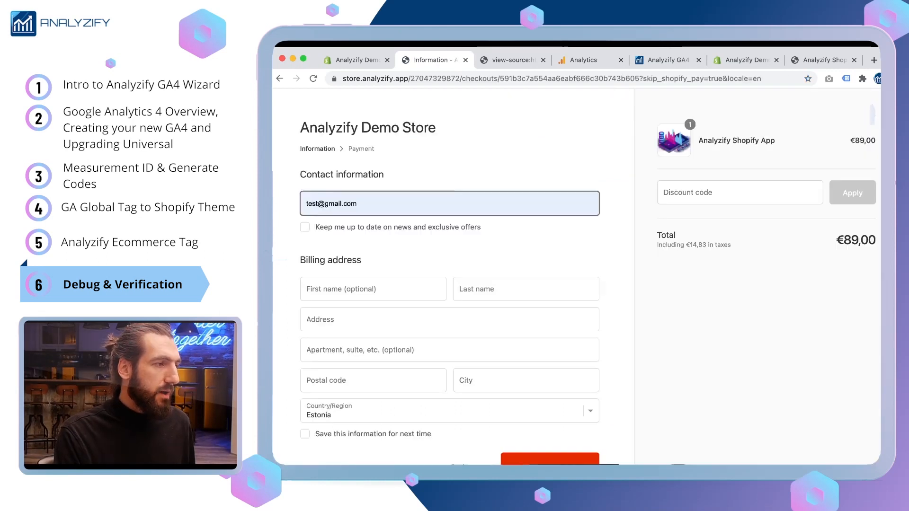
Fill in the billing details with the saved test address, continue to payment and complete the order by Bank Deposit
{"action": "left_click", "coordinate": [341, 229]}
{"action": "left_click", "coordinate": [341, 290]}
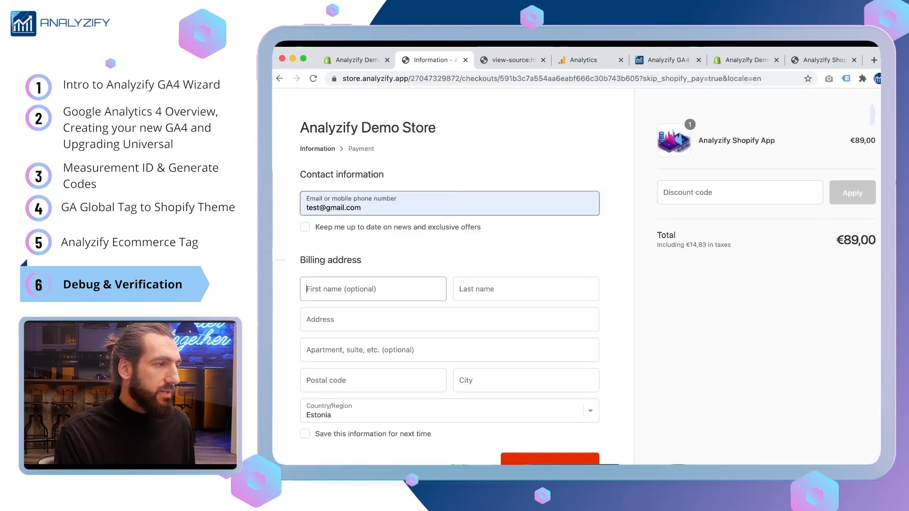
{"action": "key", "text": "Down"}
{"action": "key", "text": "Return"}
{"action": "scroll", "coordinate": [450, 285], "scroll_direction": "down", "scroll_amount": 2}
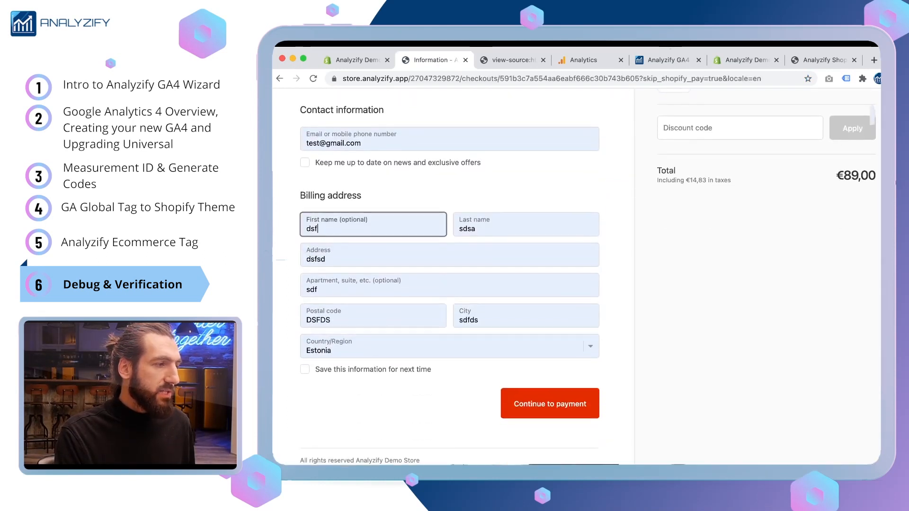
{"action": "left_click", "coordinate": [550, 405]}
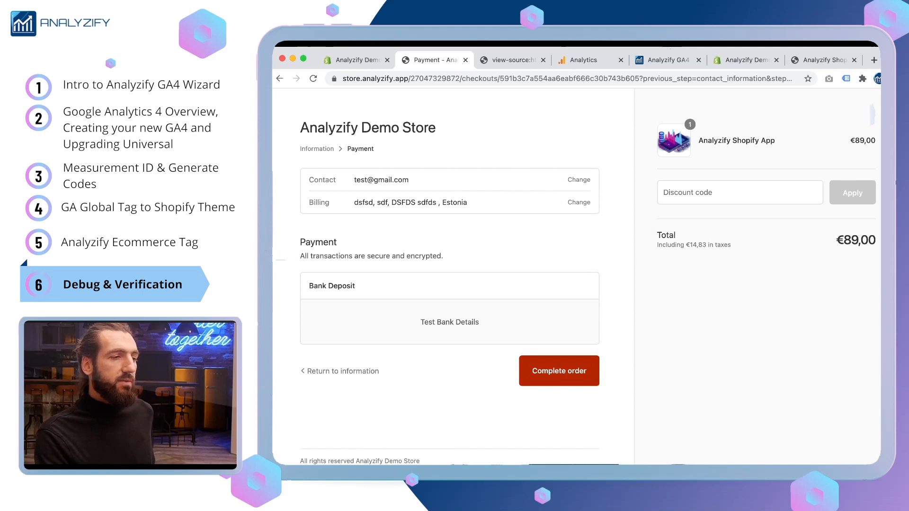
{"action": "left_click", "coordinate": [559, 371]}
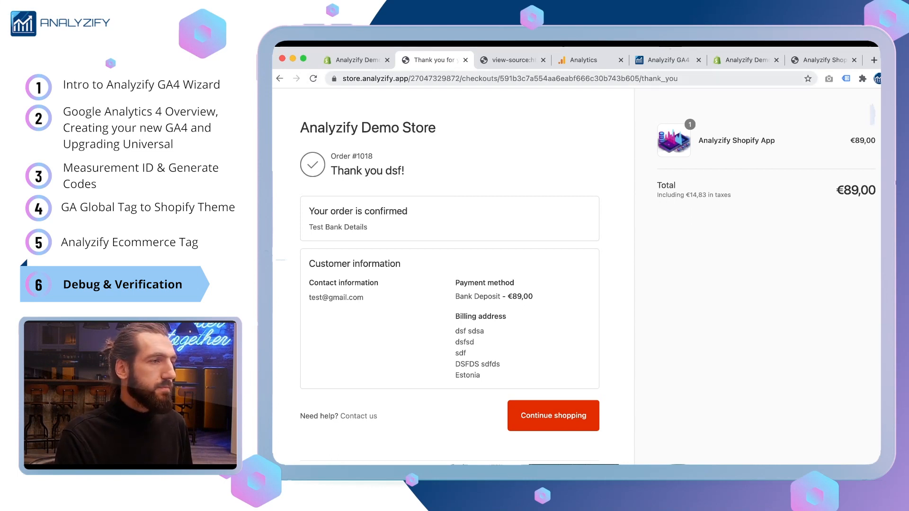
Switch to Google Analytics, close the web stream details and check the Realtime overview for the Purchasers audience
{"action": "left_click", "coordinate": [584, 60]}
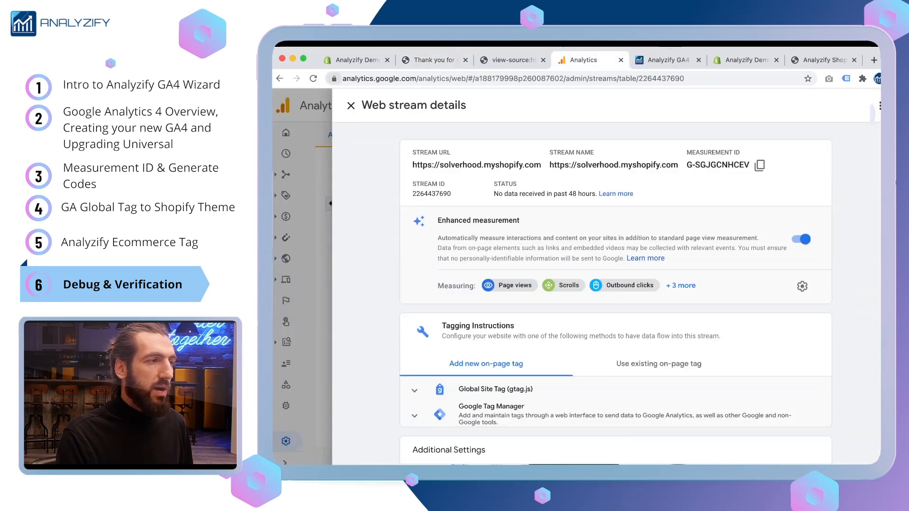
{"action": "left_click", "coordinate": [351, 106]}
{"action": "left_click", "coordinate": [286, 153]}
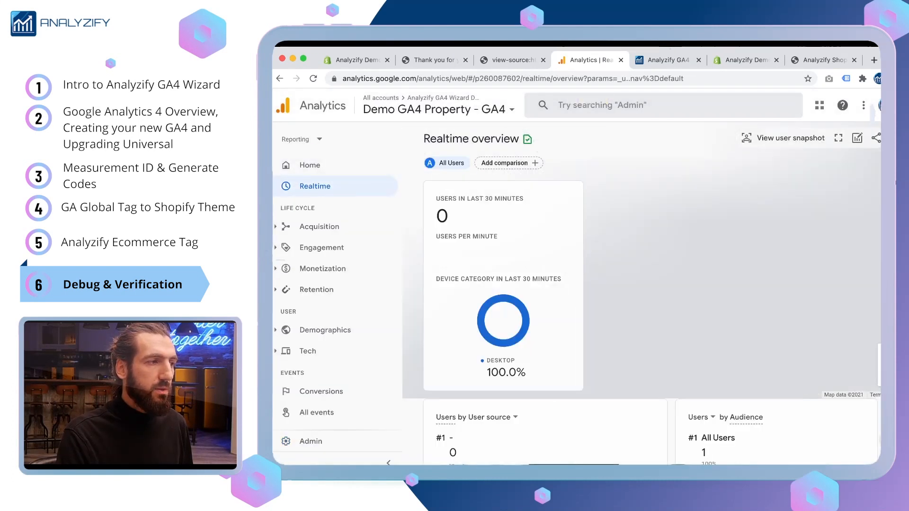
{"action": "scroll", "coordinate": [642, 284], "scroll_direction": "down", "scroll_amount": 5}
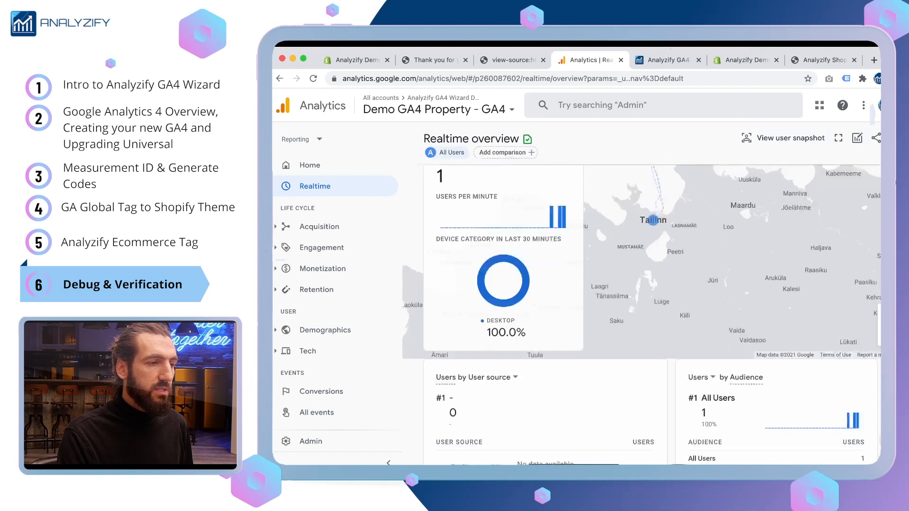
{"action": "mouse_move", "coordinate": [735, 299]}
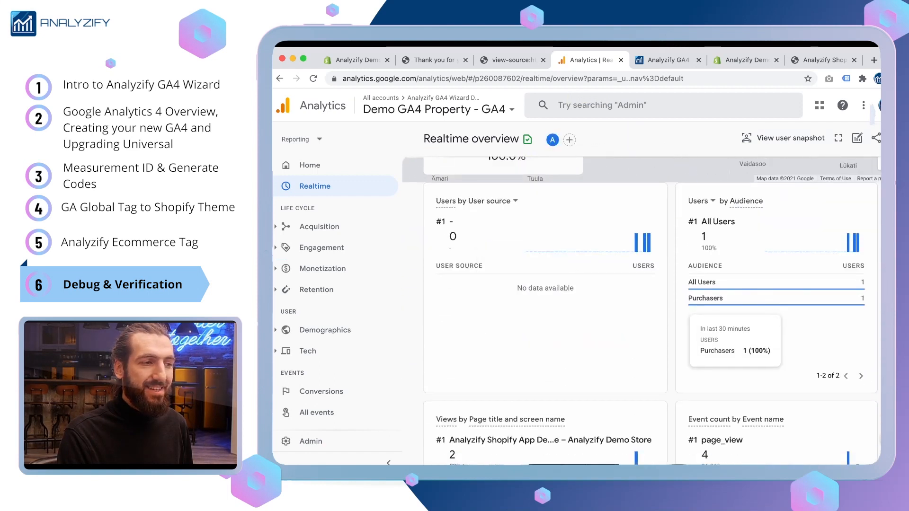
{"action": "double_click", "coordinate": [712, 299]}
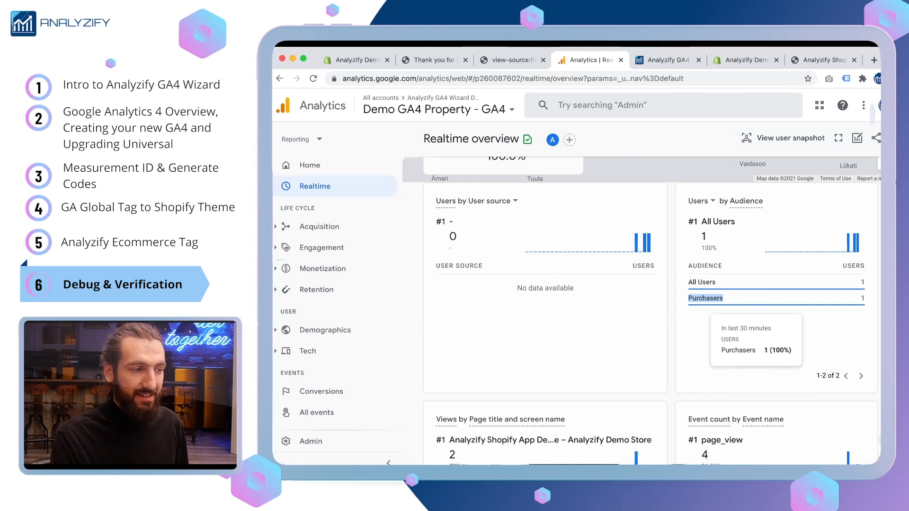
{"action": "scroll", "coordinate": [777, 332], "scroll_direction": "down", "scroll_amount": 3}
{"action": "scroll", "coordinate": [777, 331], "scroll_direction": "up", "scroll_amount": 5}
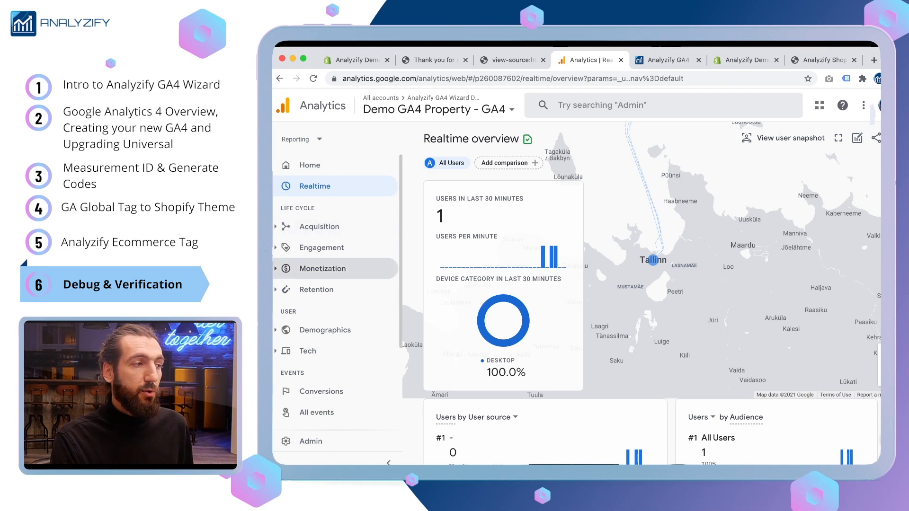
Open the Ecommerce purchases report under Monetization, set its date range to Jan 25 - Jan 26, 2021 and check the item table
{"action": "left_click", "coordinate": [322, 268]}
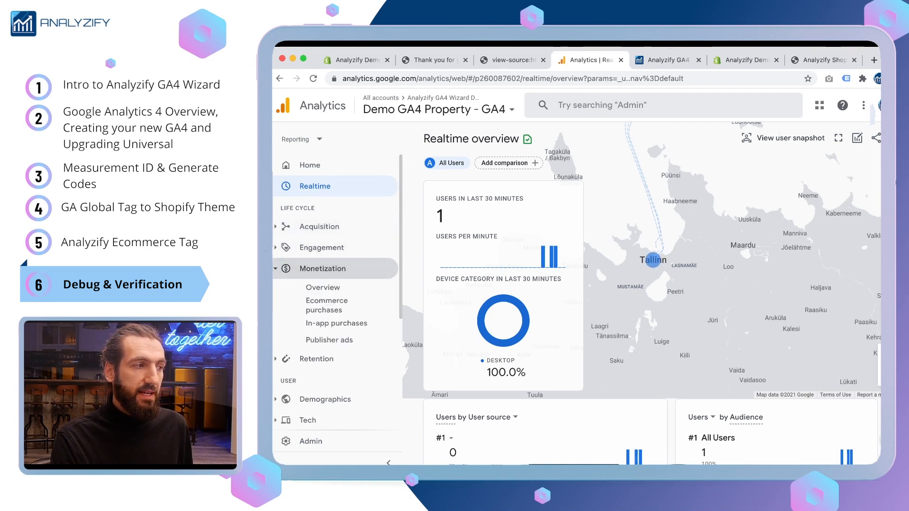
{"action": "left_click", "coordinate": [327, 306]}
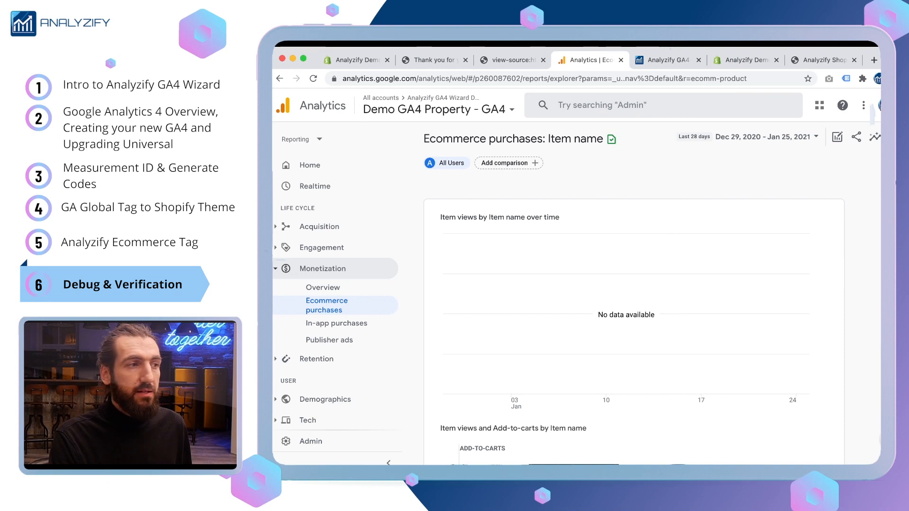
{"action": "left_click", "coordinate": [767, 137]}
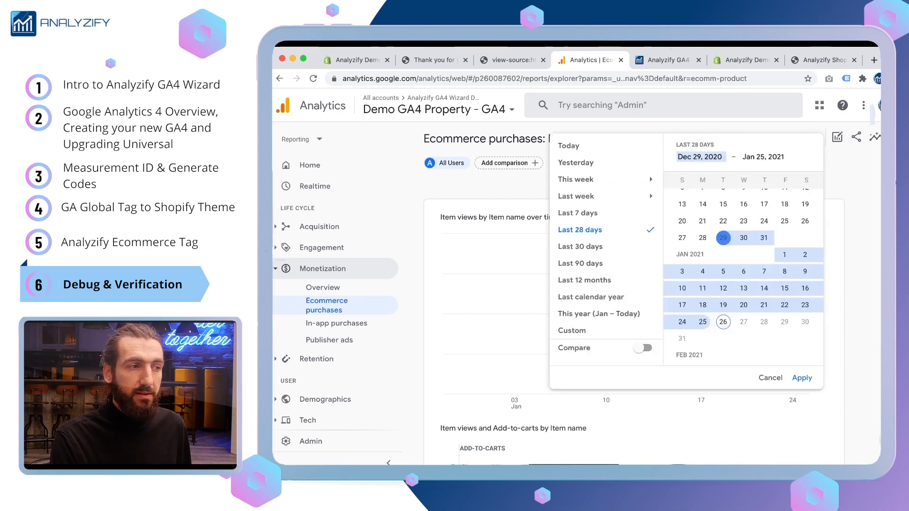
{"action": "left_click", "coordinate": [723, 322]}
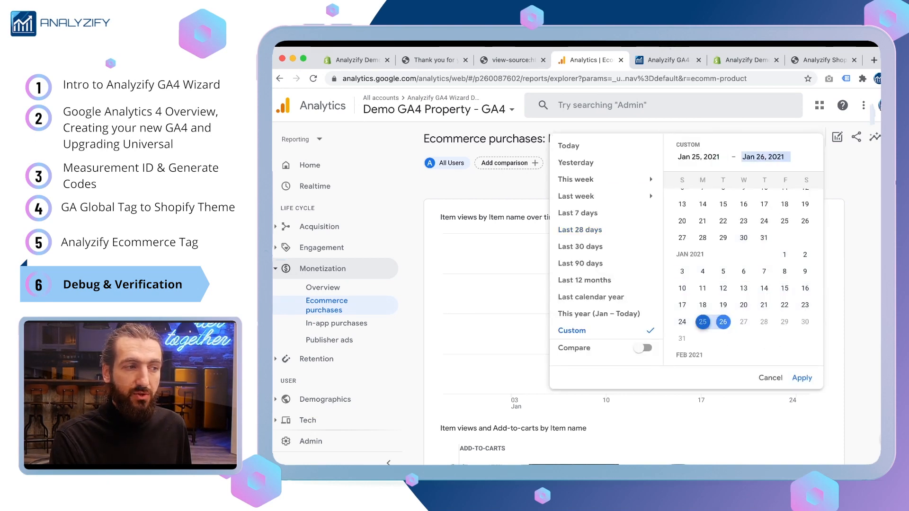
{"action": "left_click", "coordinate": [803, 378]}
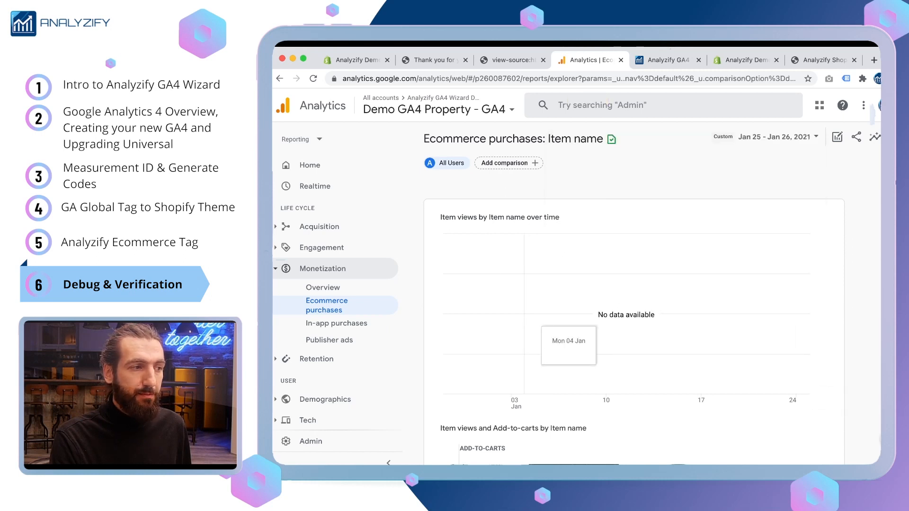
{"action": "scroll", "coordinate": [634, 308], "scroll_direction": "down", "scroll_amount": 10}
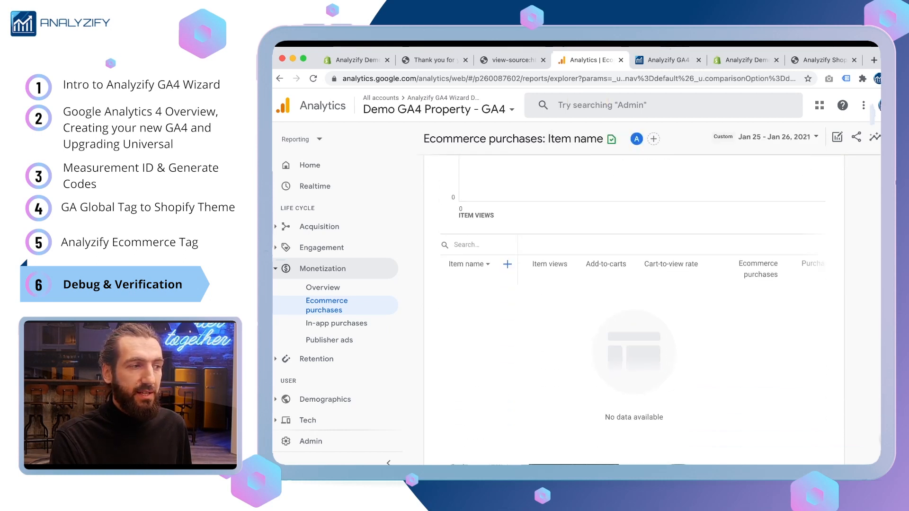